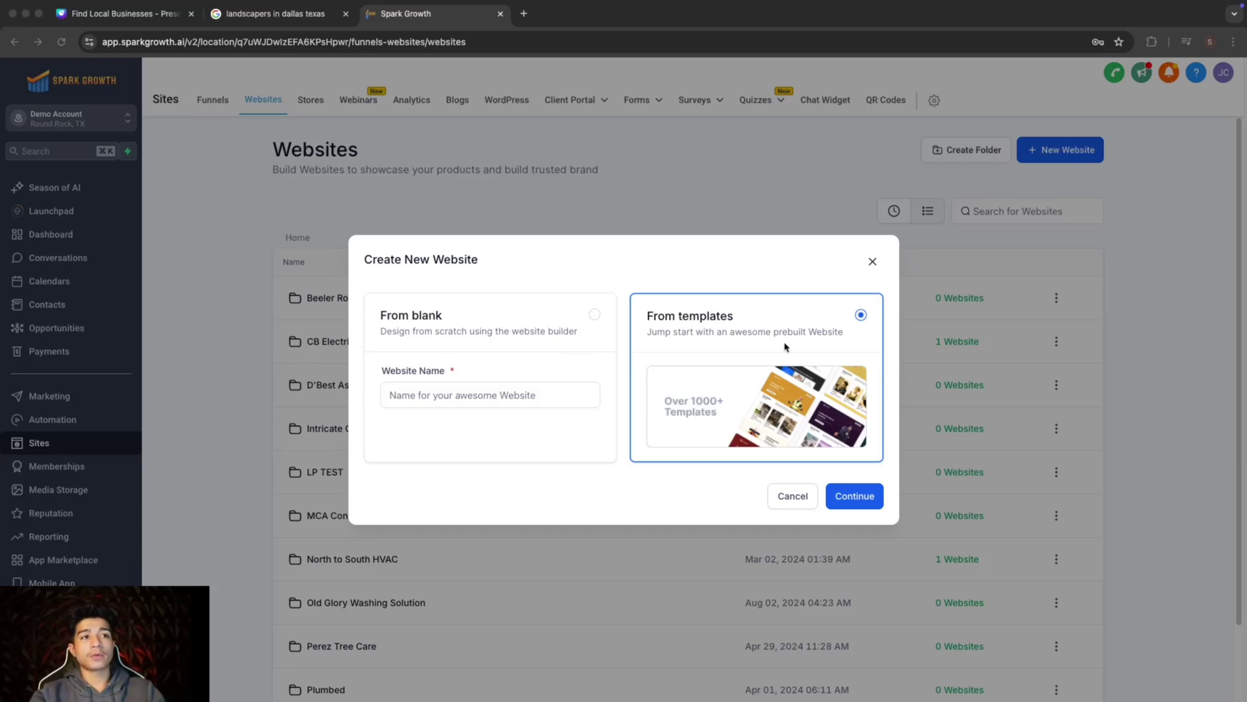
Search the template library for 'lawn', preview Lawn Care, and add that template.
{"action": "left_click", "coordinate": [855, 495]}
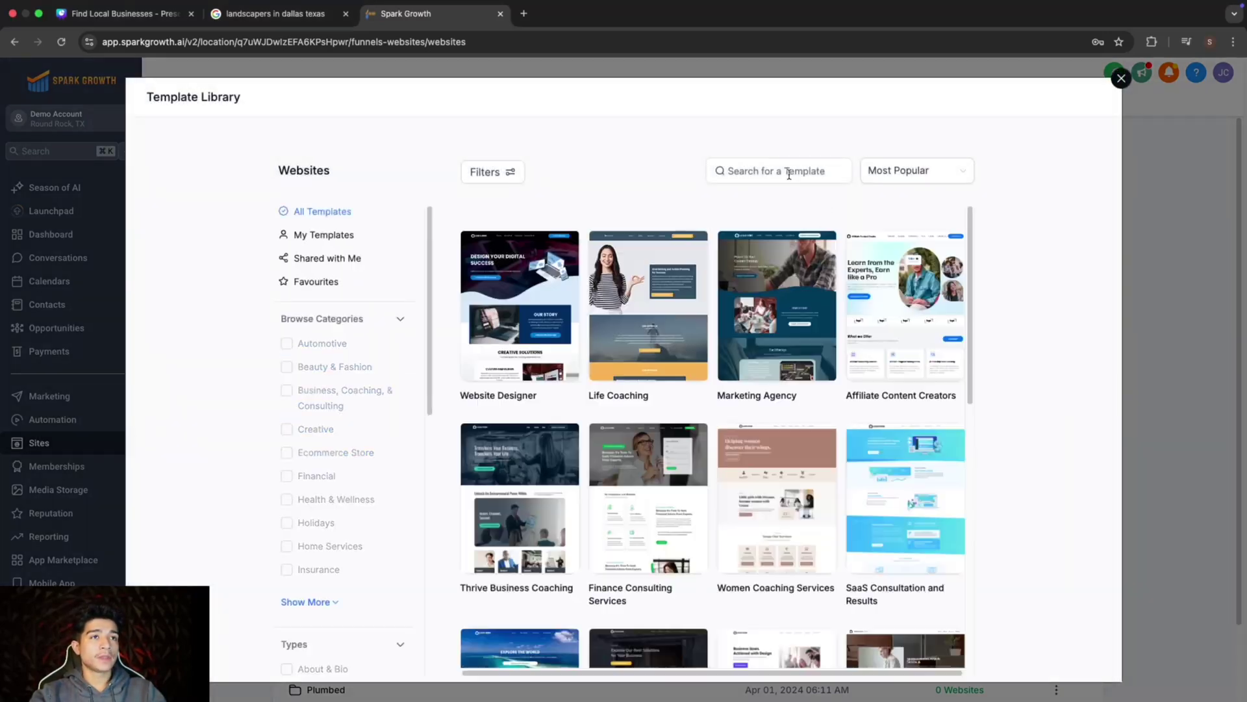
{"action": "left_click", "coordinate": [779, 170]}
{"action": "type", "text": "lawn"}
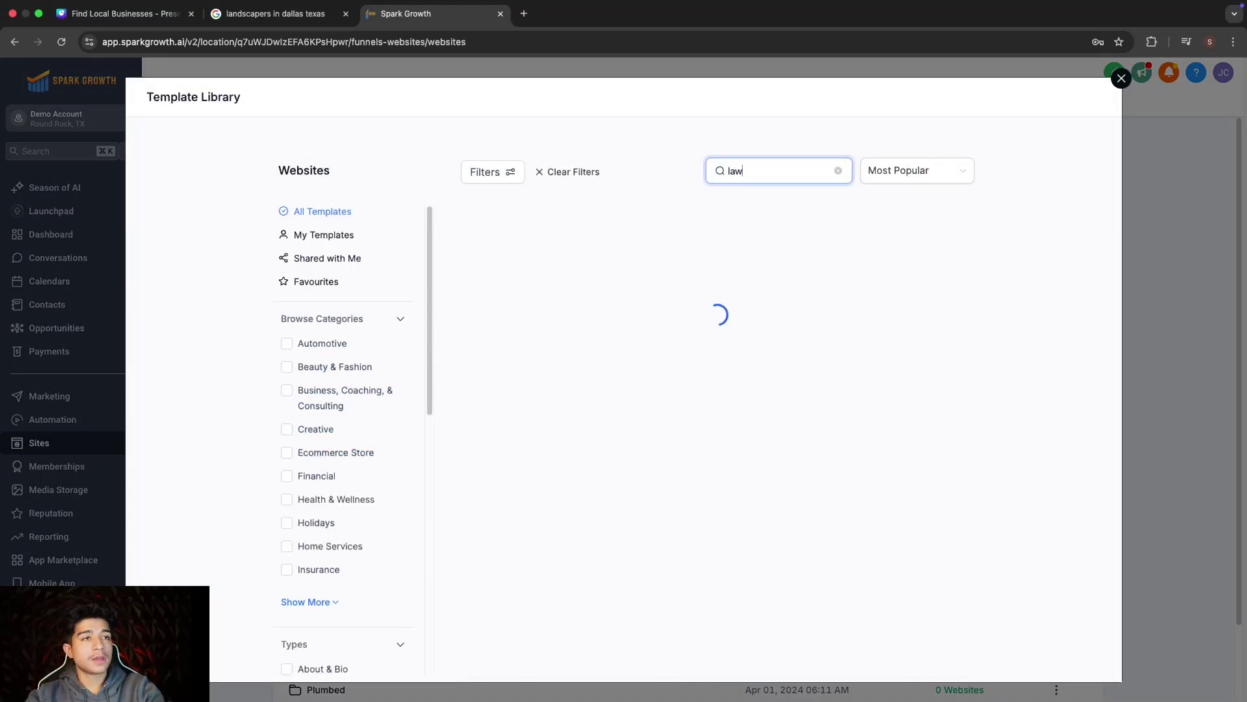
{"action": "mouse_move", "coordinate": [650, 305]}
{"action": "left_click", "coordinate": [644, 312]}
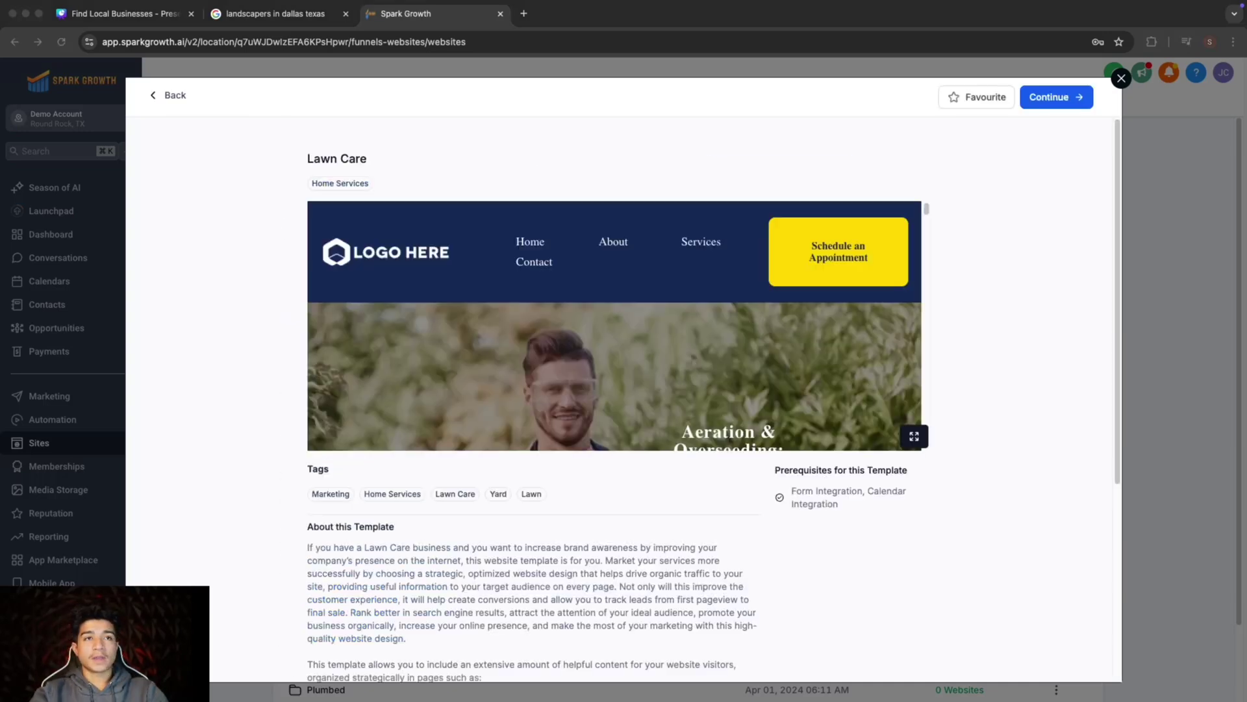
{"action": "scroll", "coordinate": [535, 294], "scroll_direction": "down", "scroll_amount": 10}
{"action": "scroll", "coordinate": [535, 296], "scroll_direction": "down", "scroll_amount": 8}
{"action": "scroll", "coordinate": [534, 295], "scroll_direction": "down", "scroll_amount": 3}
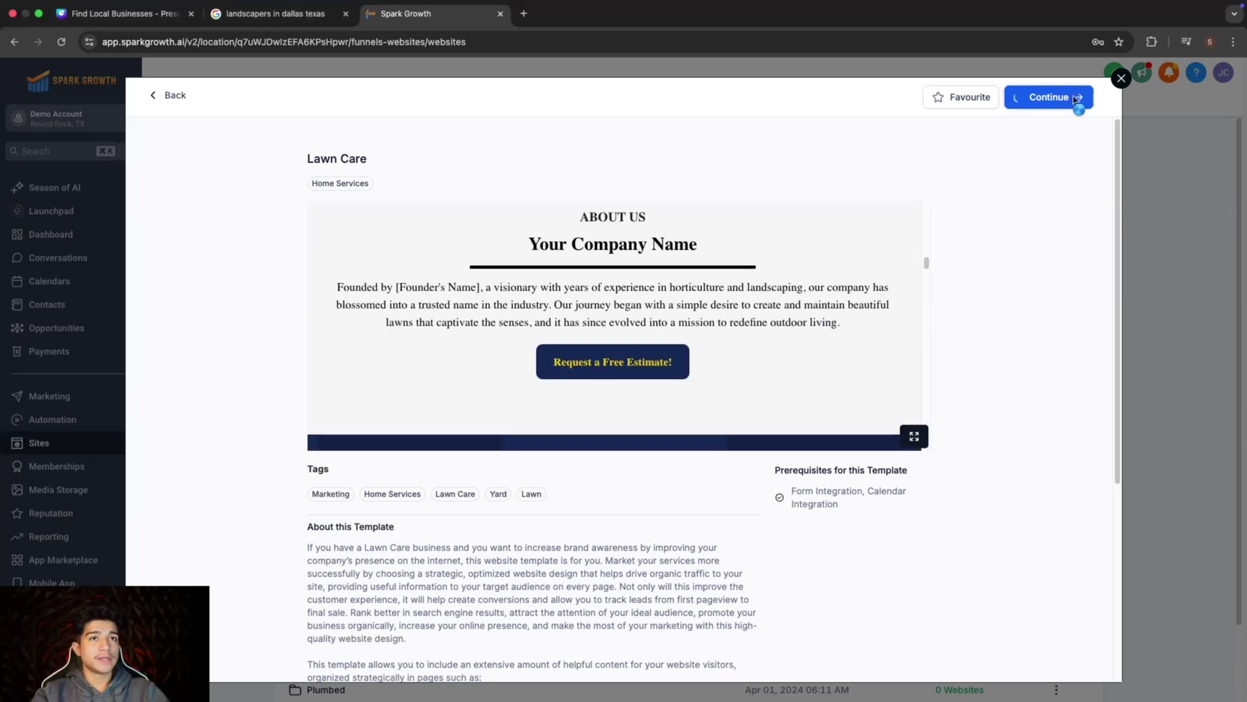
{"action": "left_click", "coordinate": [1053, 98]}
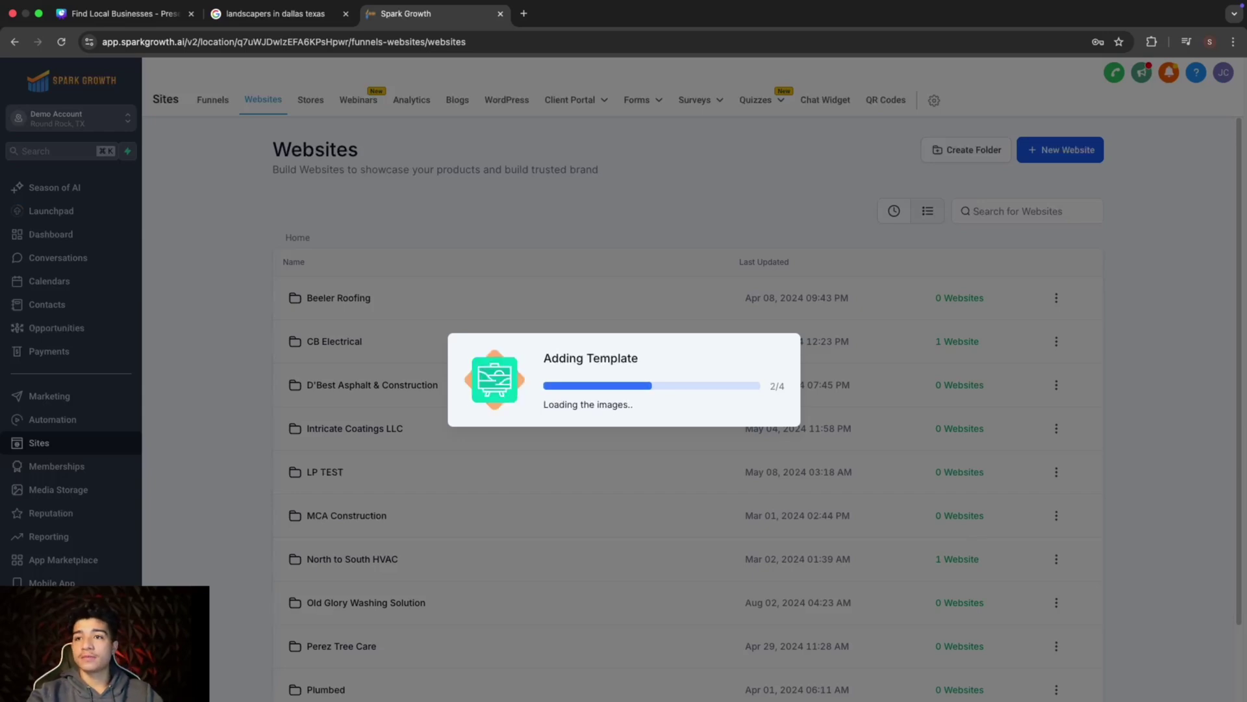
{"action": "scroll", "coordinate": [443, 300], "scroll_direction": "down", "scroll_amount": 5}
{"action": "scroll", "coordinate": [443, 300], "scroll_direction": "down", "scroll_amount": 5}
{"action": "scroll", "coordinate": [442, 300], "scroll_direction": "down", "scroll_amount": 5}
{"action": "scroll", "coordinate": [443, 300], "scroll_direction": "up", "scroll_amount": 3}
{"action": "scroll", "coordinate": [443, 301], "scroll_direction": "up", "scroll_amount": 10}
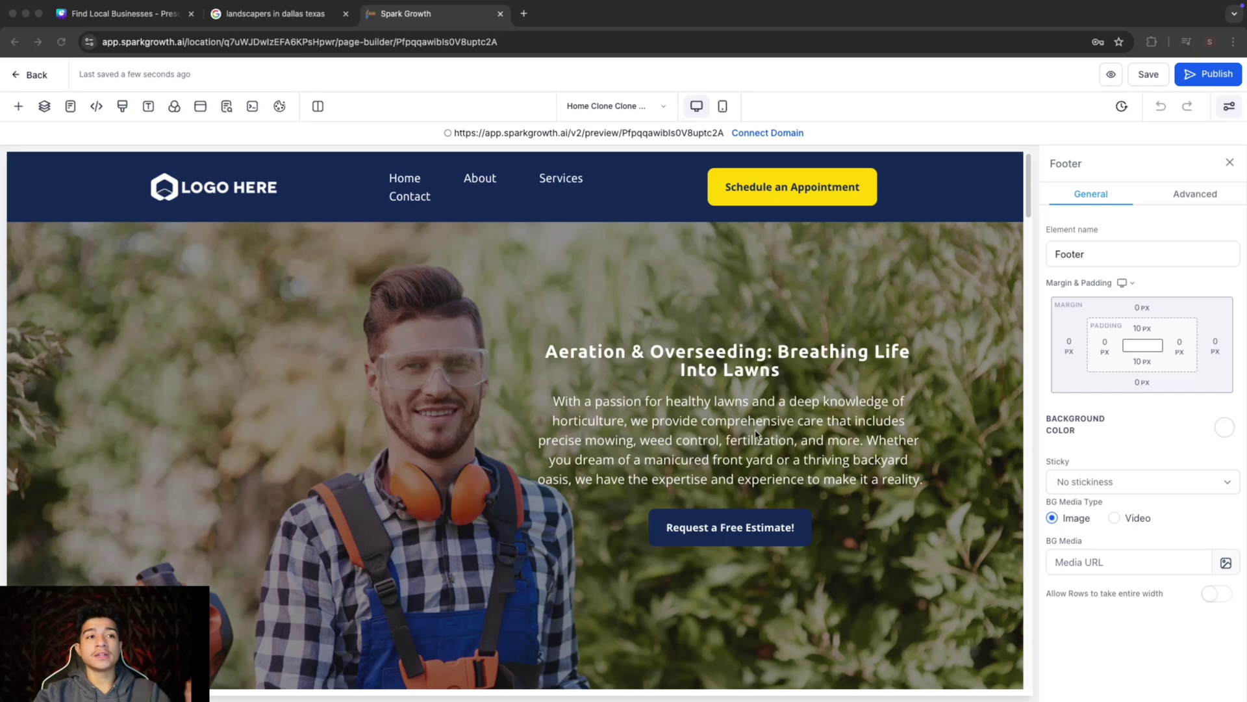
{"action": "scroll", "coordinate": [672, 494], "scroll_direction": "down", "scroll_amount": 5}
{"action": "scroll", "coordinate": [673, 494], "scroll_direction": "down", "scroll_amount": 5}
{"action": "scroll", "coordinate": [673, 494], "scroll_direction": "down", "scroll_amount": 5}
{"action": "scroll", "coordinate": [672, 495], "scroll_direction": "down", "scroll_amount": 3}
{"action": "scroll", "coordinate": [673, 494], "scroll_direction": "down", "scroll_amount": 3}
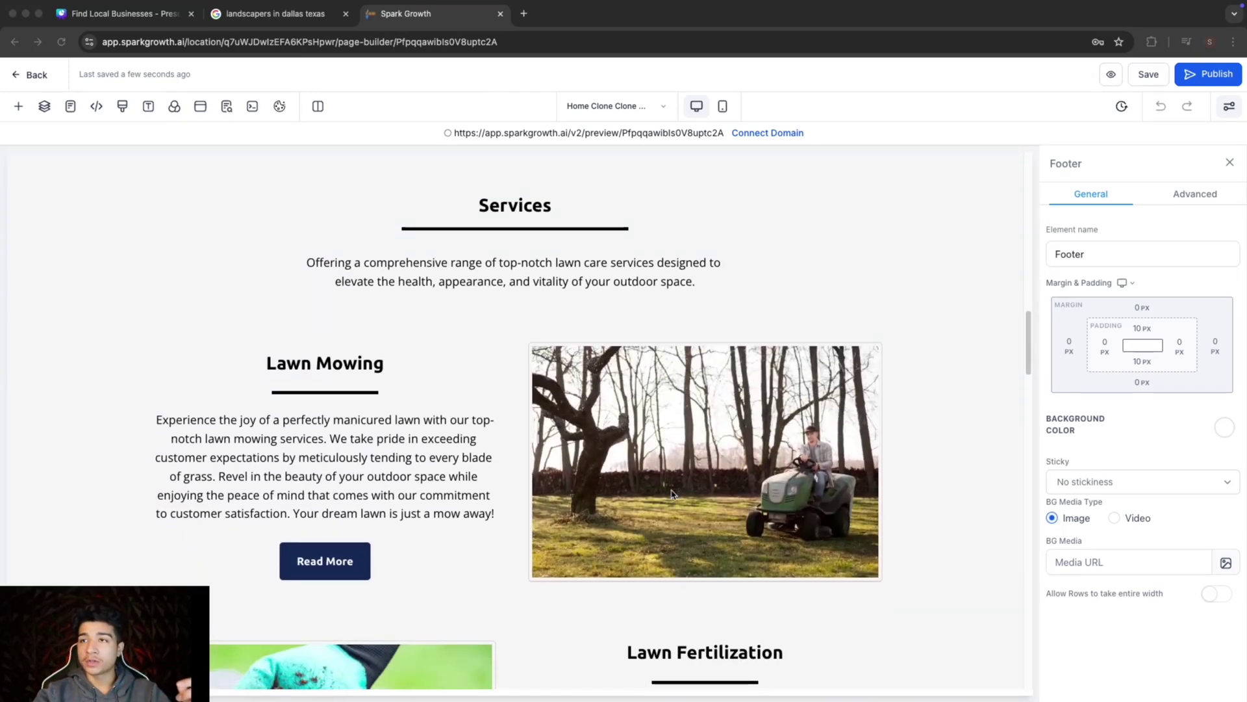
{"action": "scroll", "coordinate": [556, 526], "scroll_direction": "down", "scroll_amount": 5}
{"action": "scroll", "coordinate": [585, 506], "scroll_direction": "down", "scroll_amount": 3}
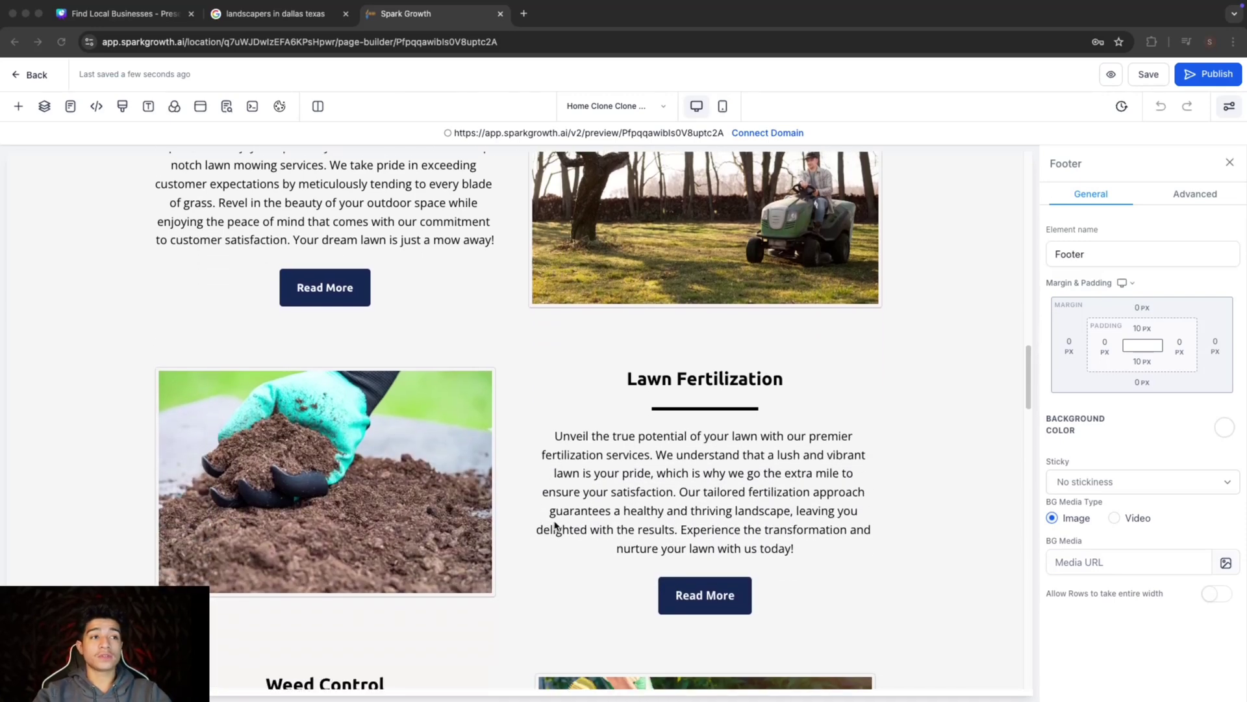
{"action": "scroll", "coordinate": [588, 551], "scroll_direction": "down", "scroll_amount": 3}
{"action": "scroll", "coordinate": [576, 488], "scroll_direction": "down", "scroll_amount": 5}
{"action": "scroll", "coordinate": [564, 416], "scroll_direction": "down", "scroll_amount": 3}
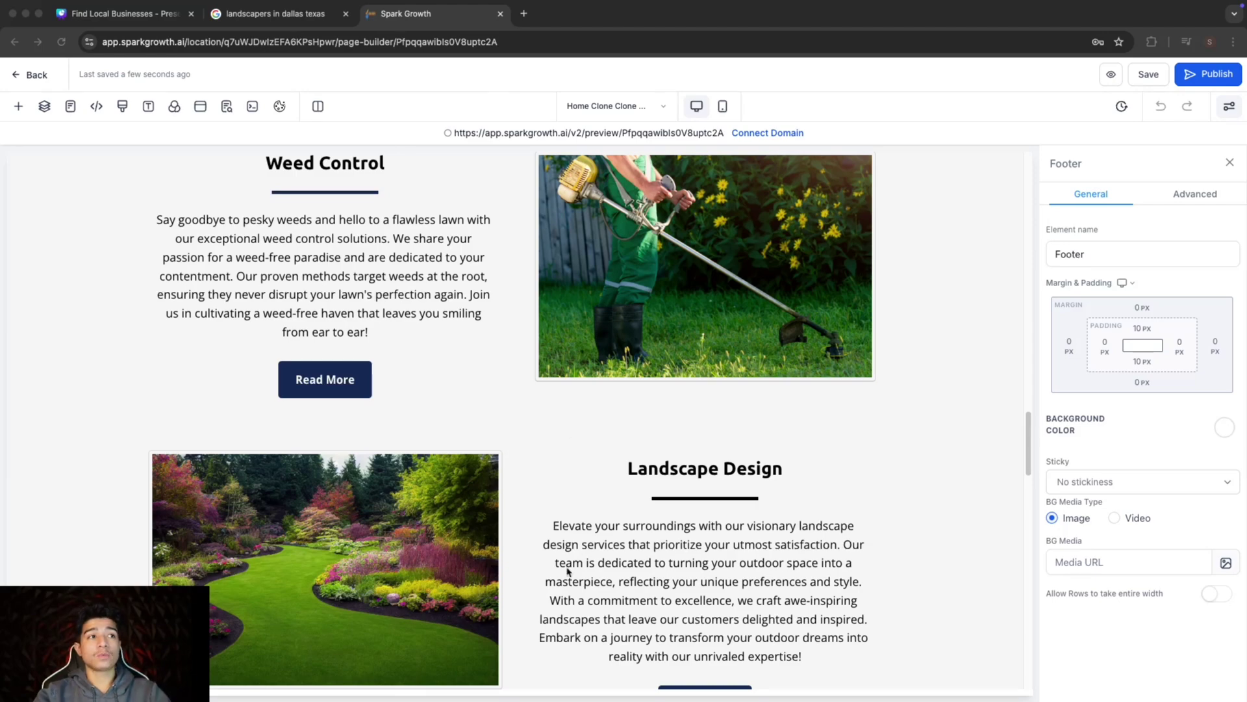
{"action": "scroll", "coordinate": [458, 425], "scroll_direction": "up", "scroll_amount": 4}
{"action": "scroll", "coordinate": [459, 425], "scroll_direction": "up", "scroll_amount": 4}
{"action": "scroll", "coordinate": [458, 425], "scroll_direction": "up", "scroll_amount": 3}
{"action": "scroll", "coordinate": [458, 426], "scroll_direction": "up", "scroll_amount": 2}
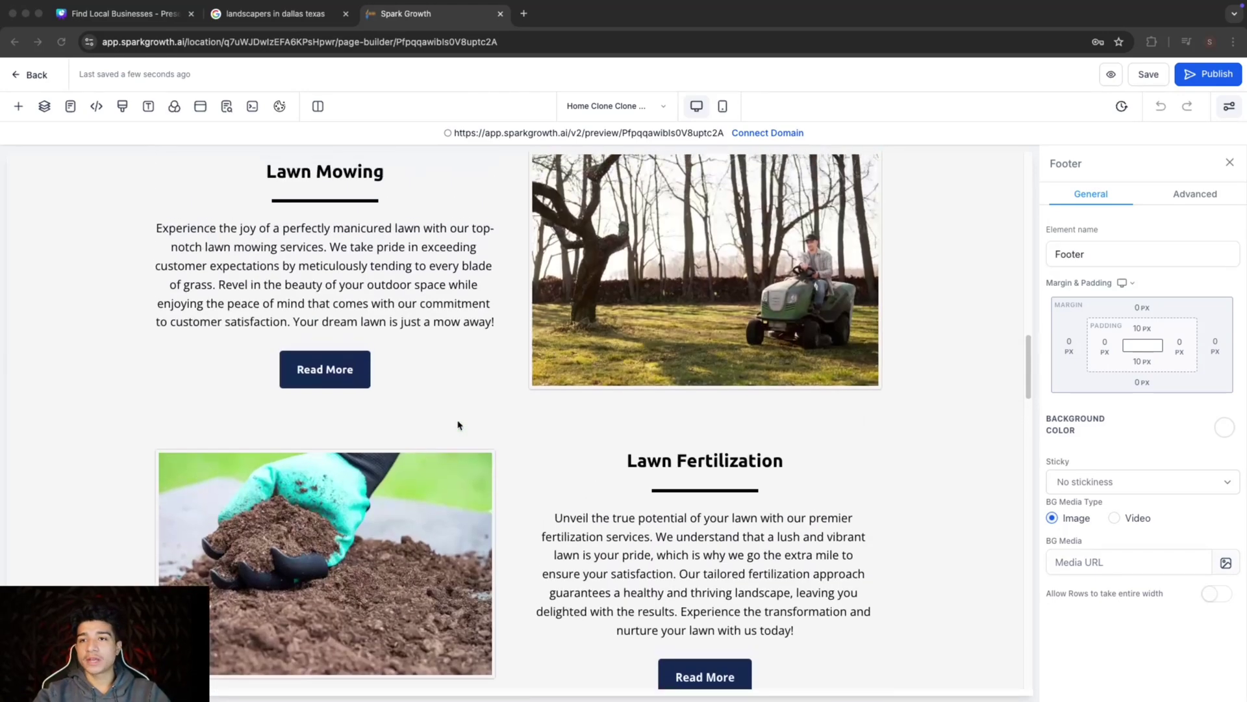
{"action": "scroll", "coordinate": [458, 425], "scroll_direction": "down", "scroll_amount": 6}
{"action": "scroll", "coordinate": [458, 425], "scroll_direction": "down", "scroll_amount": 8}
{"action": "scroll", "coordinate": [458, 425], "scroll_direction": "down", "scroll_amount": 1}
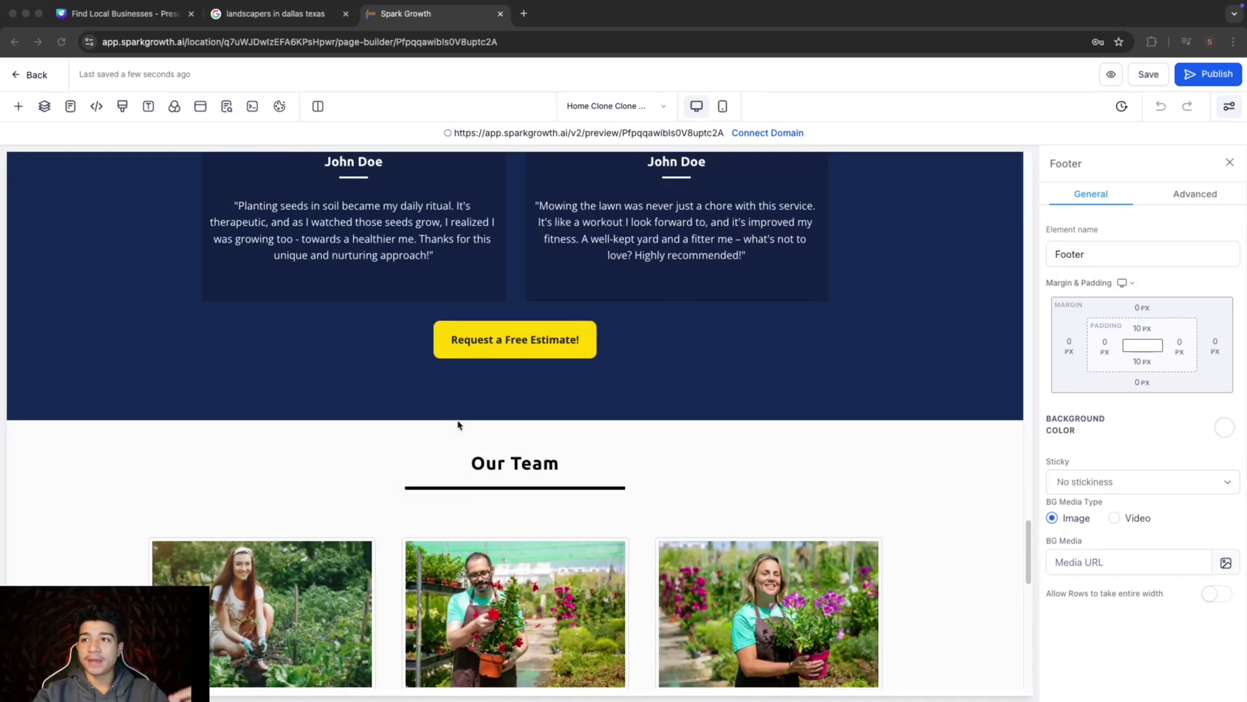
{"action": "scroll", "coordinate": [458, 426], "scroll_direction": "down", "scroll_amount": 3}
{"action": "scroll", "coordinate": [458, 425], "scroll_direction": "down", "scroll_amount": 3}
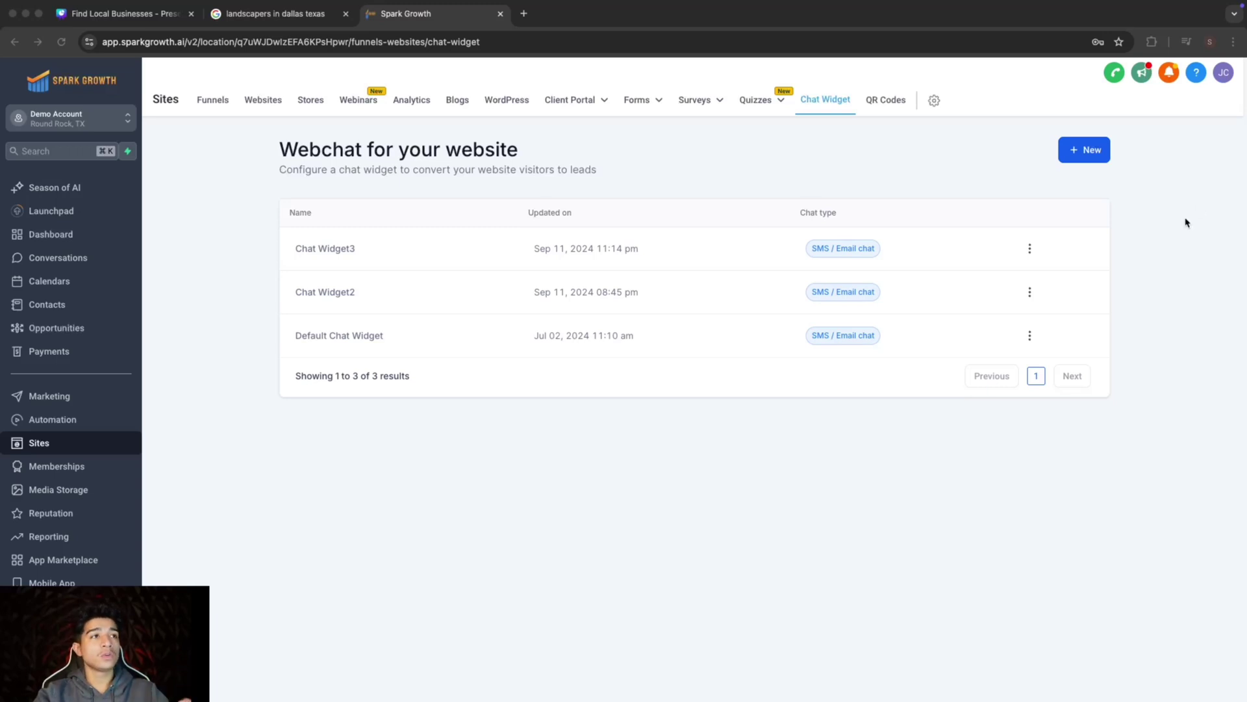
Add a new SMS / Email chat widget, save it as Chat Widget4, and return to the list.
{"action": "left_click", "coordinate": [1083, 149]}
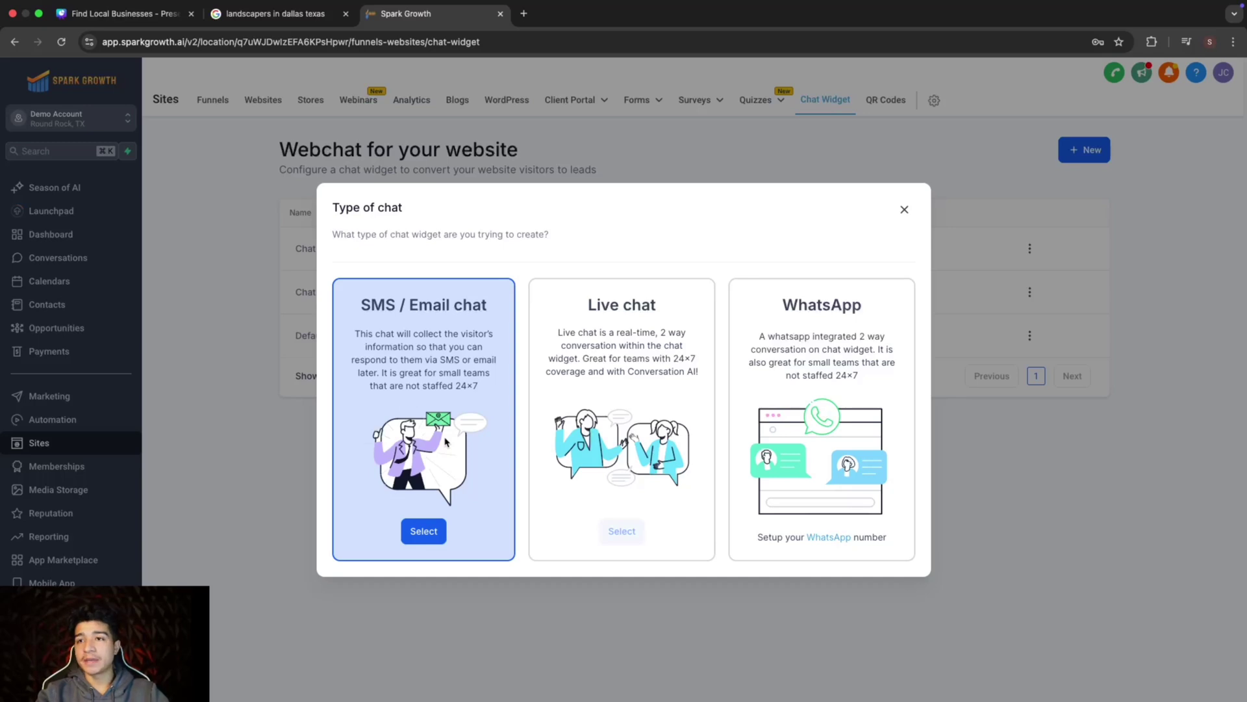
{"action": "left_click", "coordinate": [424, 532]}
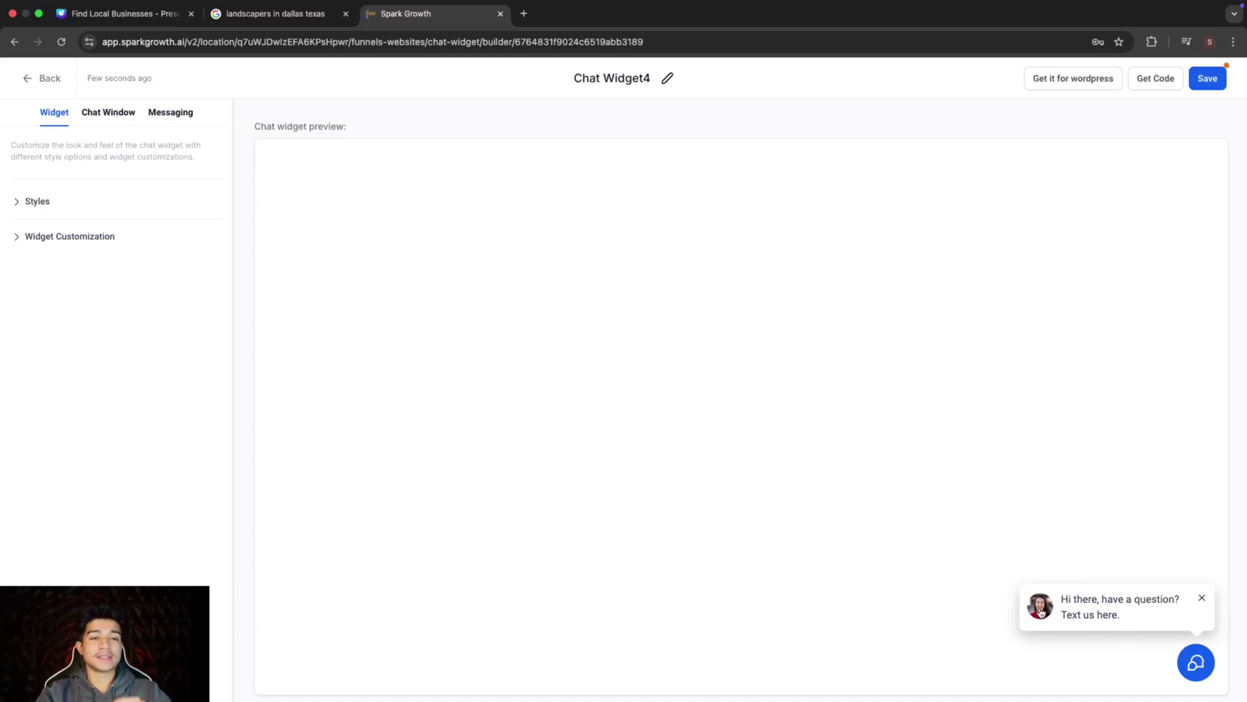
{"action": "left_click", "coordinate": [1207, 78]}
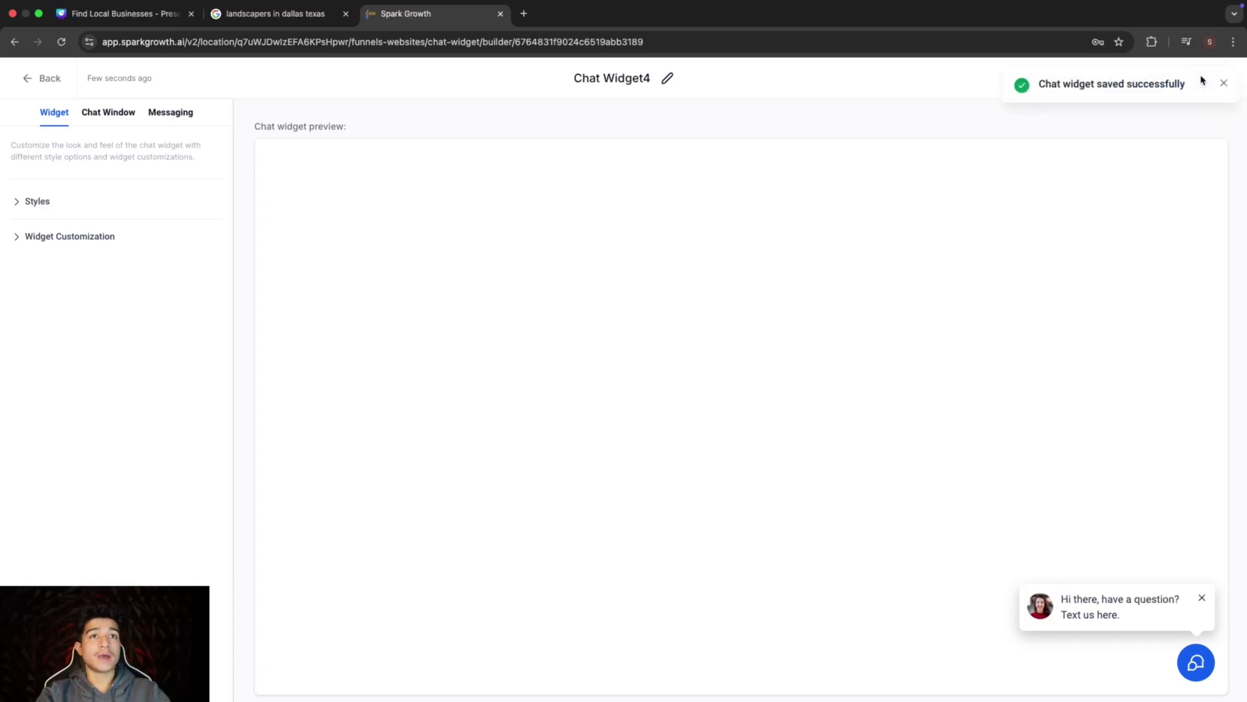
{"action": "left_click", "coordinate": [42, 79]}
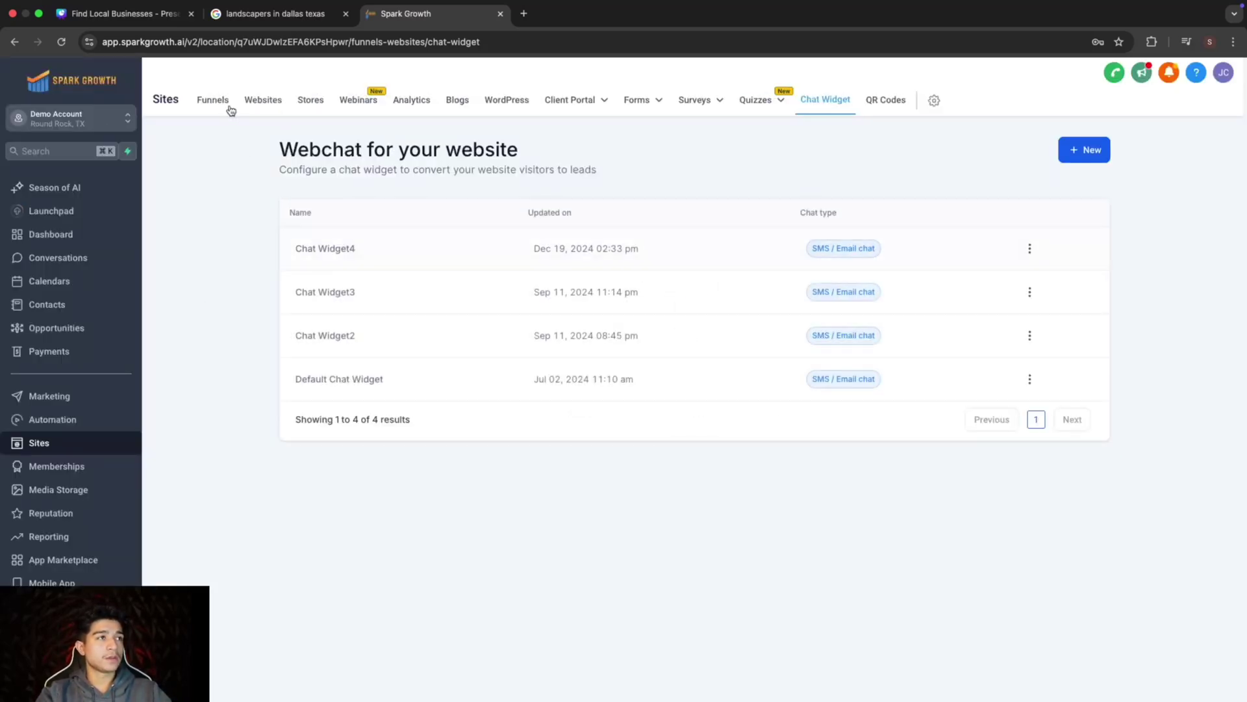
Set the Lawn Care website's Chat widget setting to Chat Widget4 and save it.
{"action": "left_click", "coordinate": [263, 99]}
{"action": "left_click", "coordinate": [893, 211]}
{"action": "left_click", "coordinate": [312, 304]}
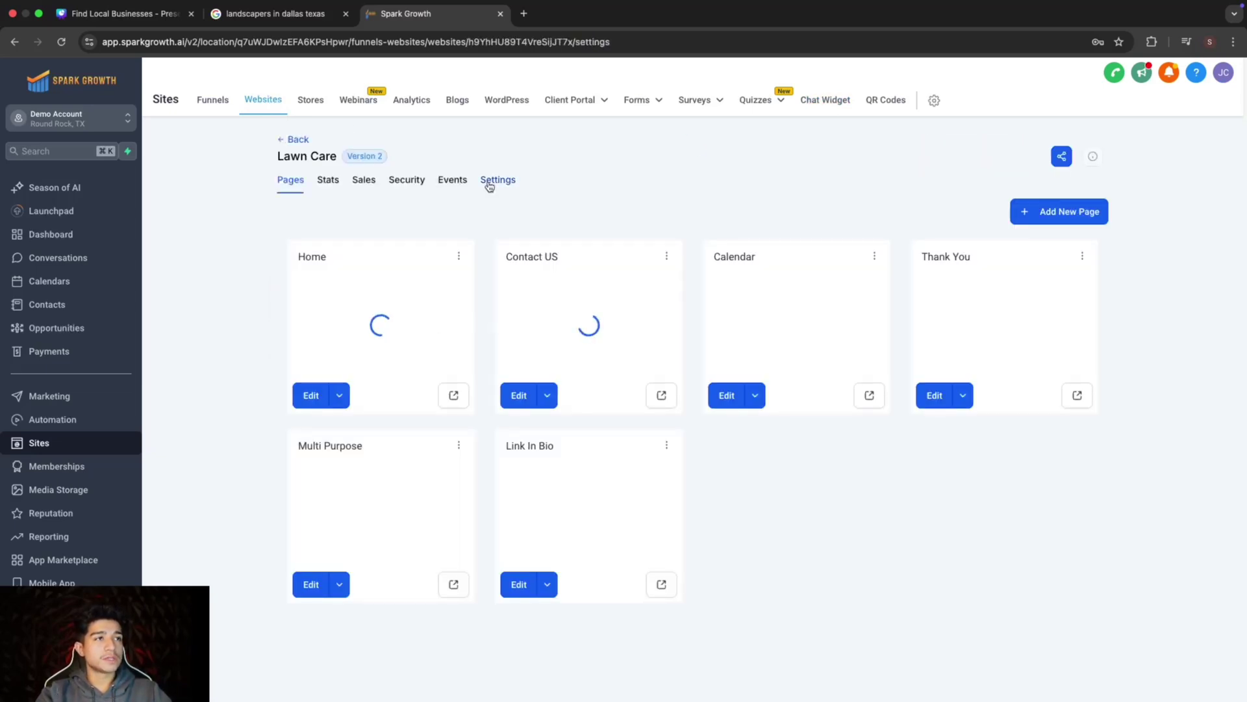
{"action": "left_click", "coordinate": [497, 179]}
{"action": "left_click", "coordinate": [449, 354]}
{"action": "scroll", "coordinate": [488, 409], "scroll_direction": "down", "scroll_amount": 3}
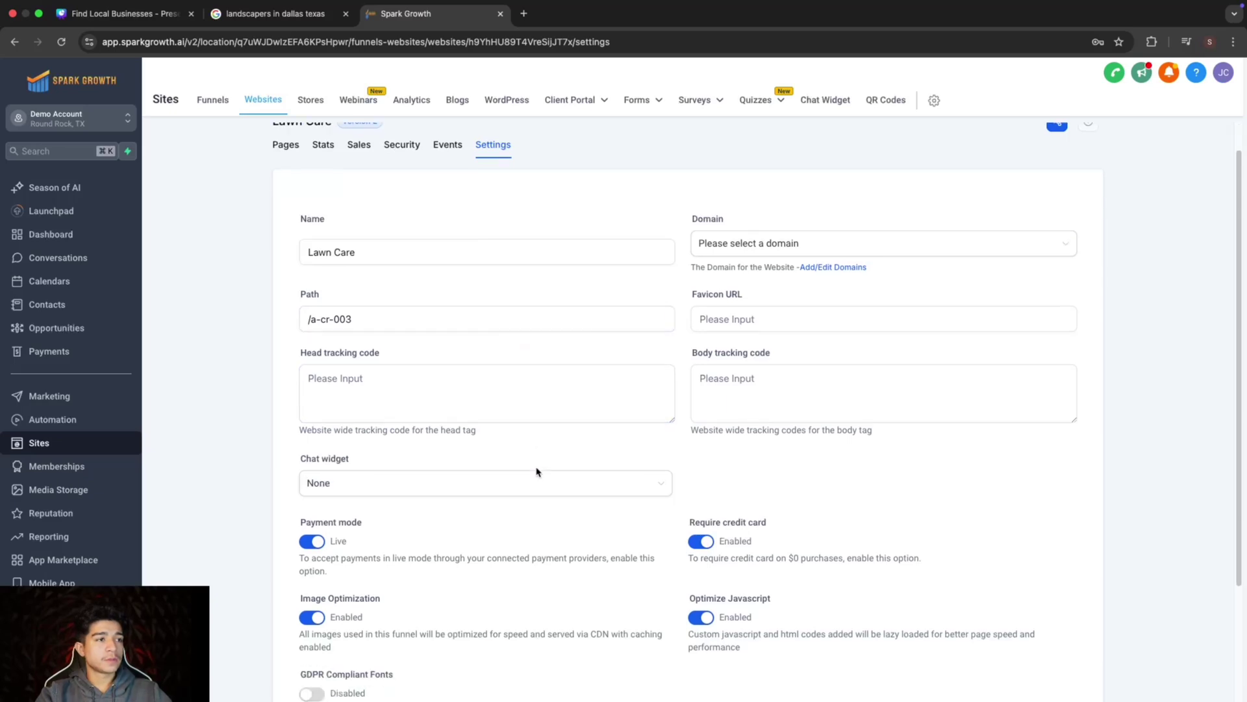
{"action": "left_click", "coordinate": [343, 380]}
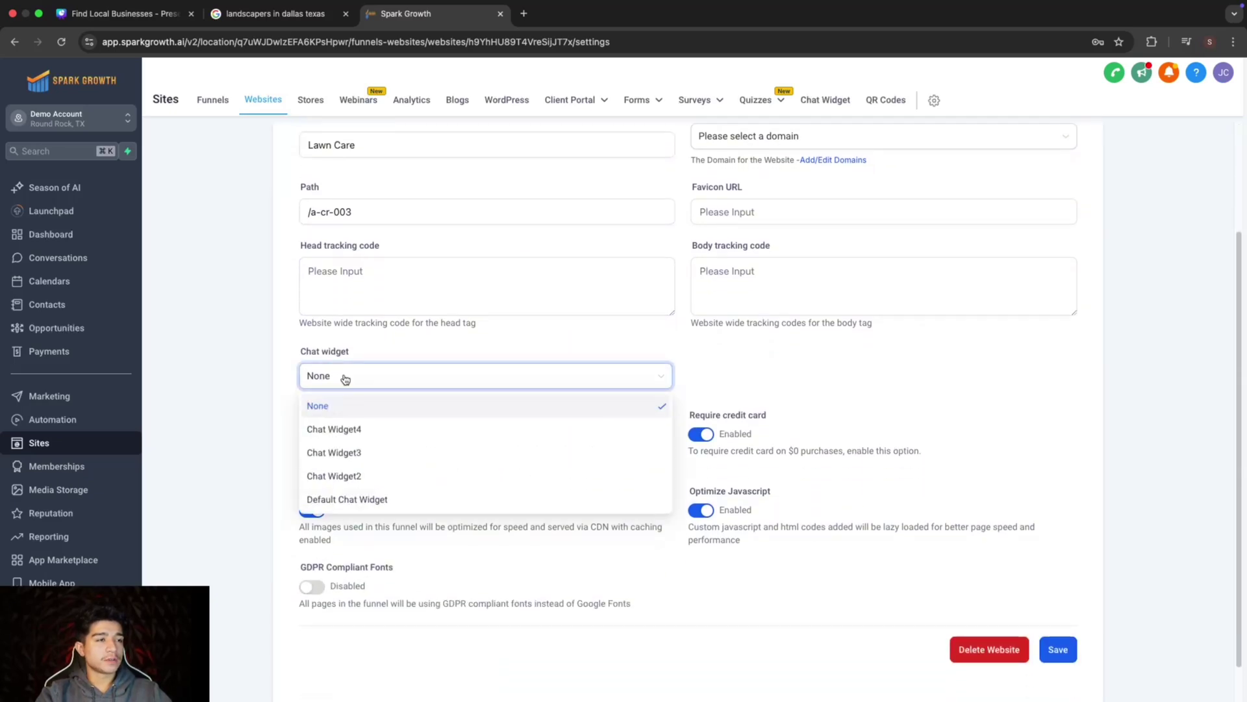
{"action": "left_click", "coordinate": [382, 428]}
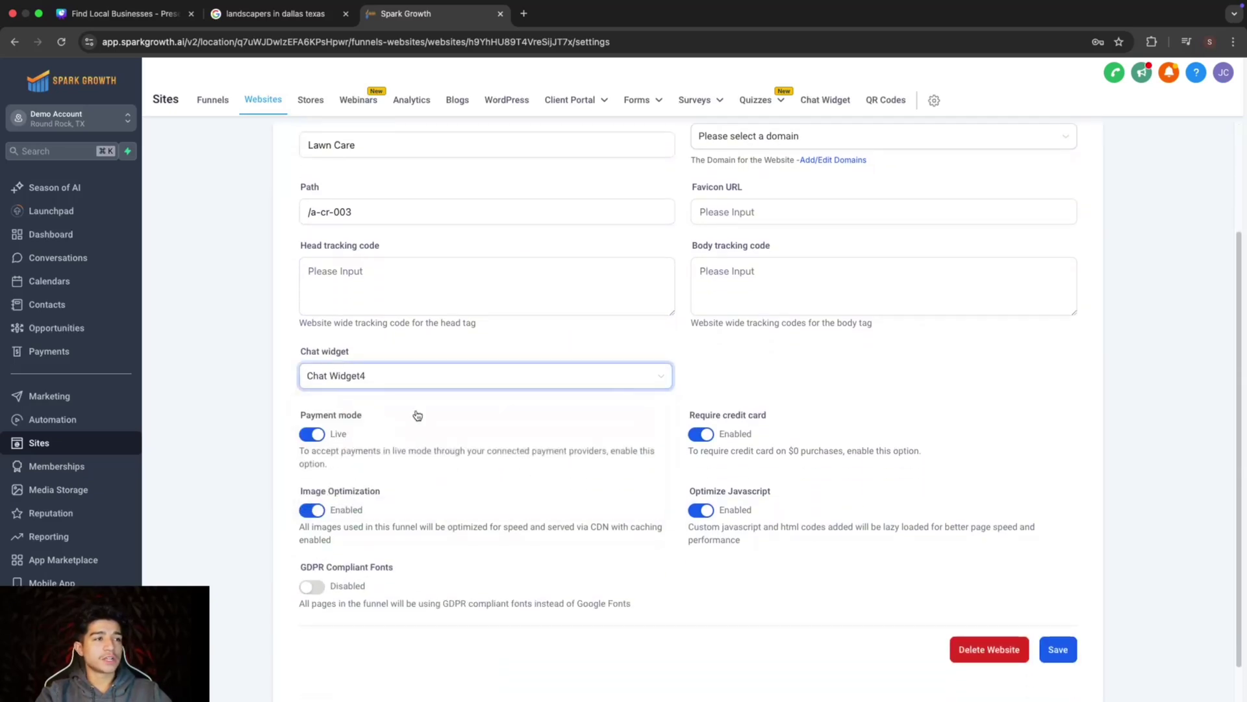
{"action": "left_click", "coordinate": [1056, 652]}
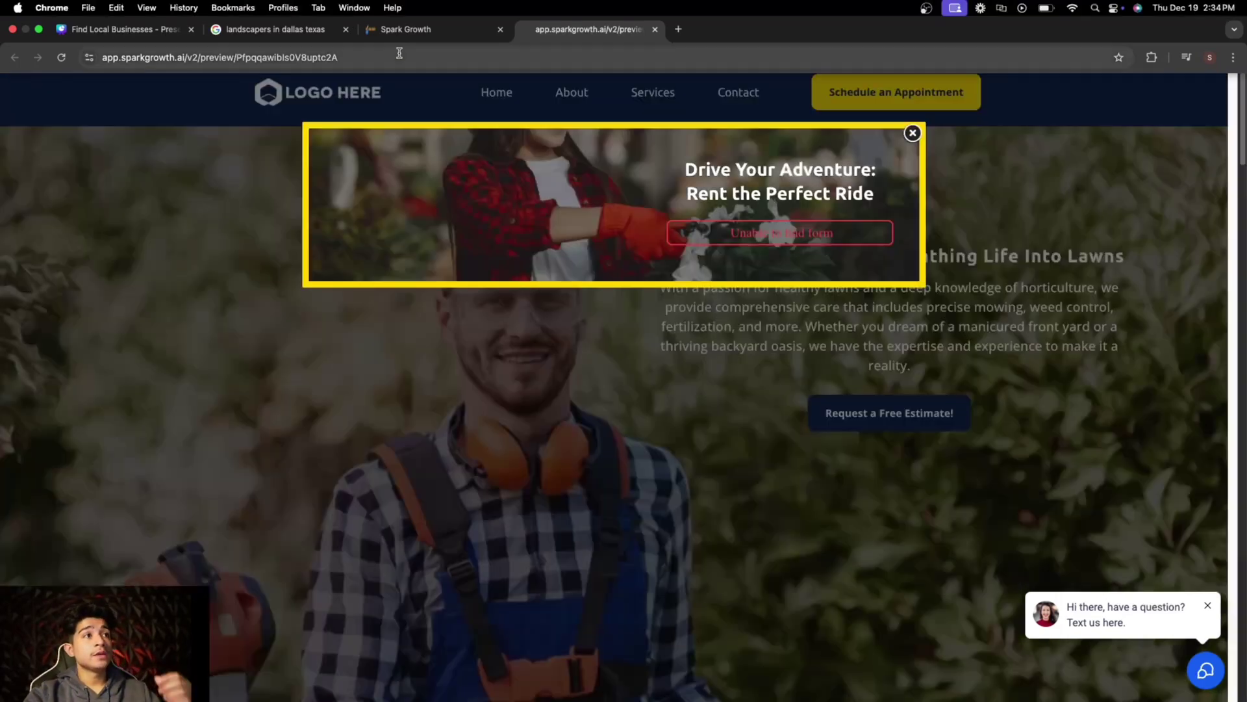
{"action": "left_click", "coordinate": [405, 13]}
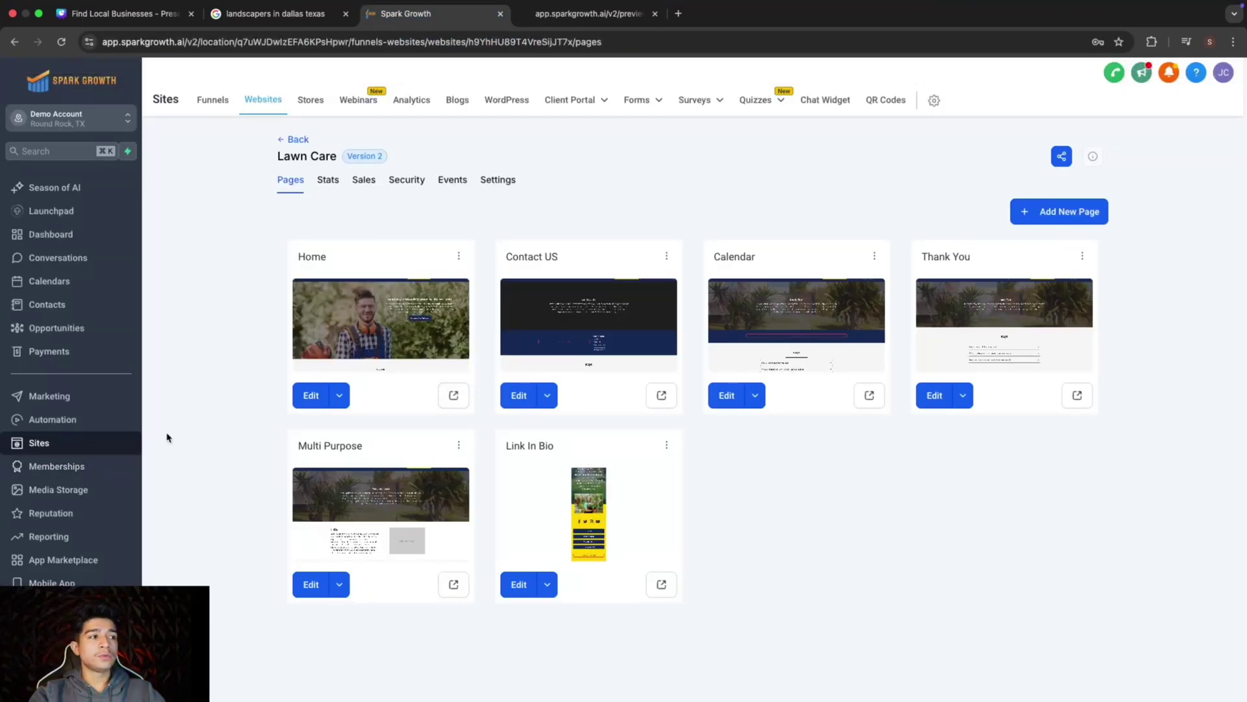
{"action": "left_click", "coordinate": [39, 584]}
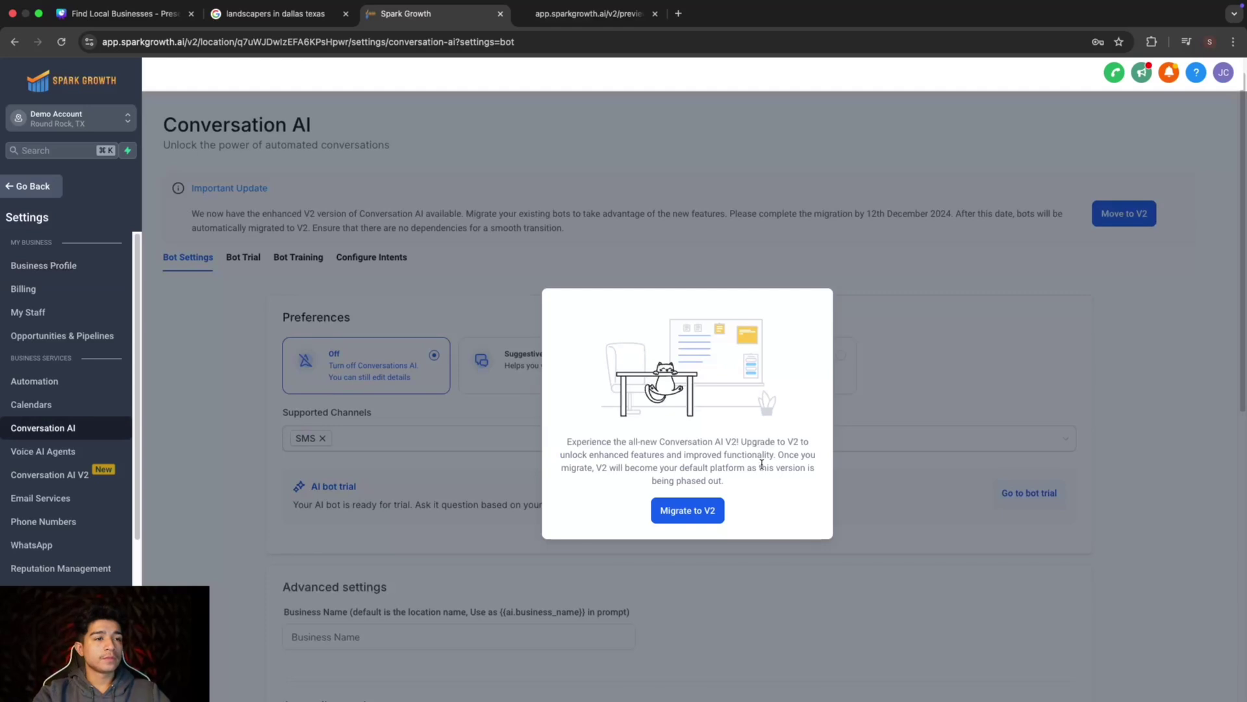
Dismiss the upgrade notice and begin a new Conversation AI bot of type General Q&A.
{"action": "left_click", "coordinate": [688, 510]}
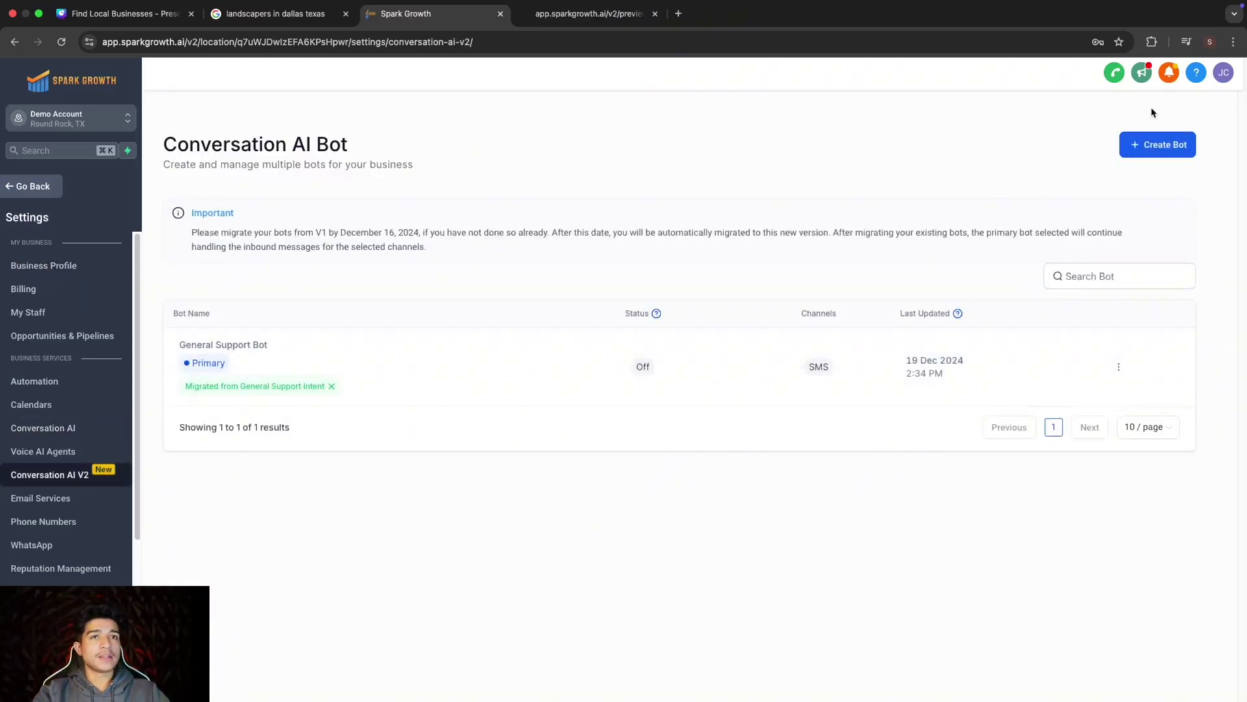
{"action": "left_click", "coordinate": [1158, 144]}
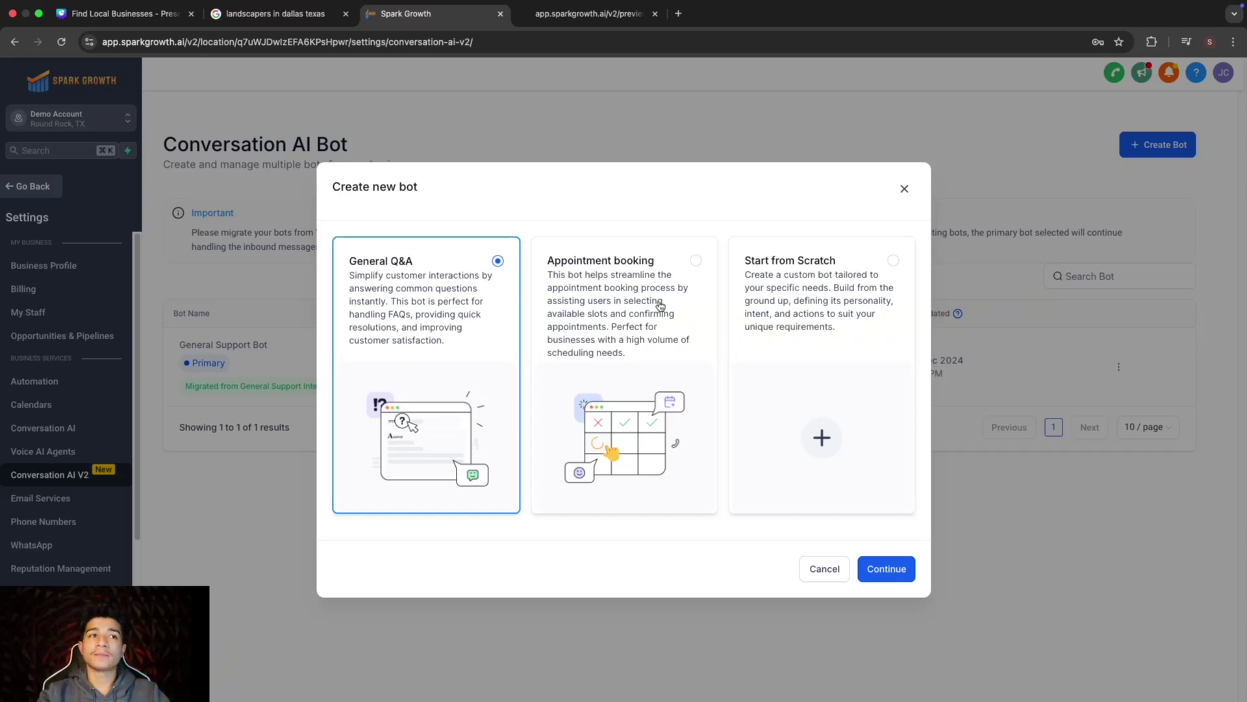
{"action": "left_click", "coordinate": [888, 575]}
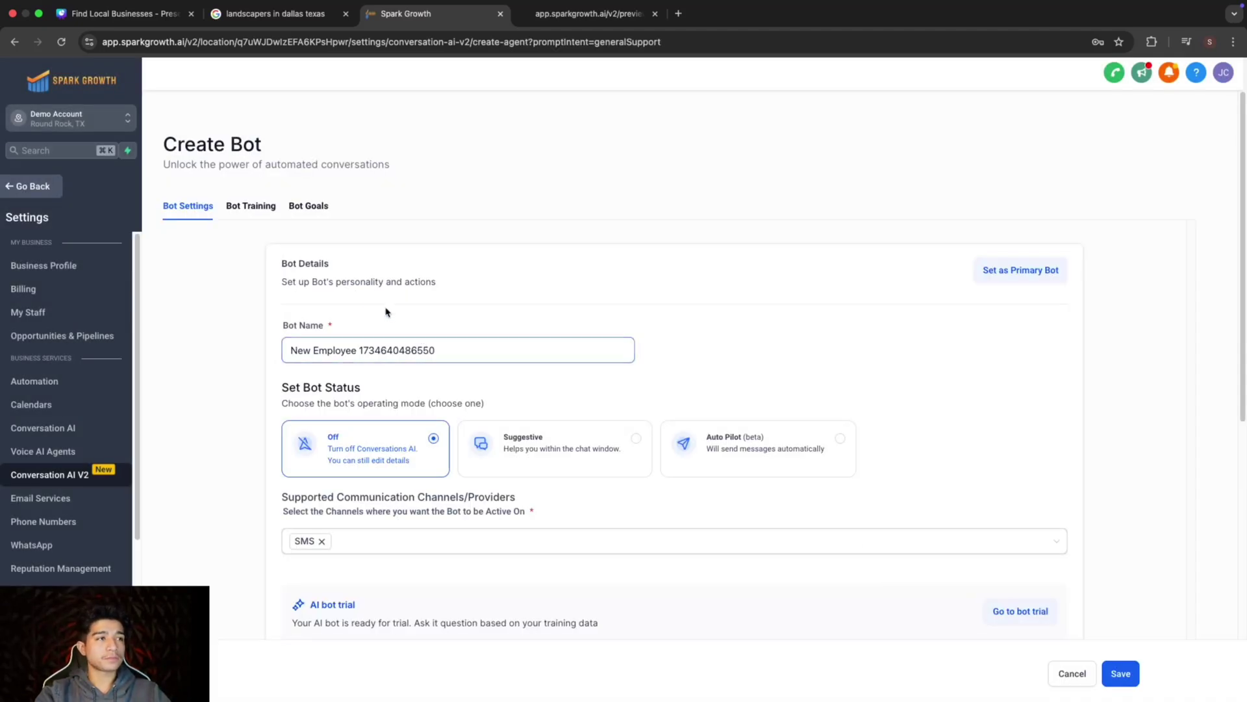
{"action": "scroll", "coordinate": [385, 389], "scroll_direction": "down", "scroll_amount": 3}
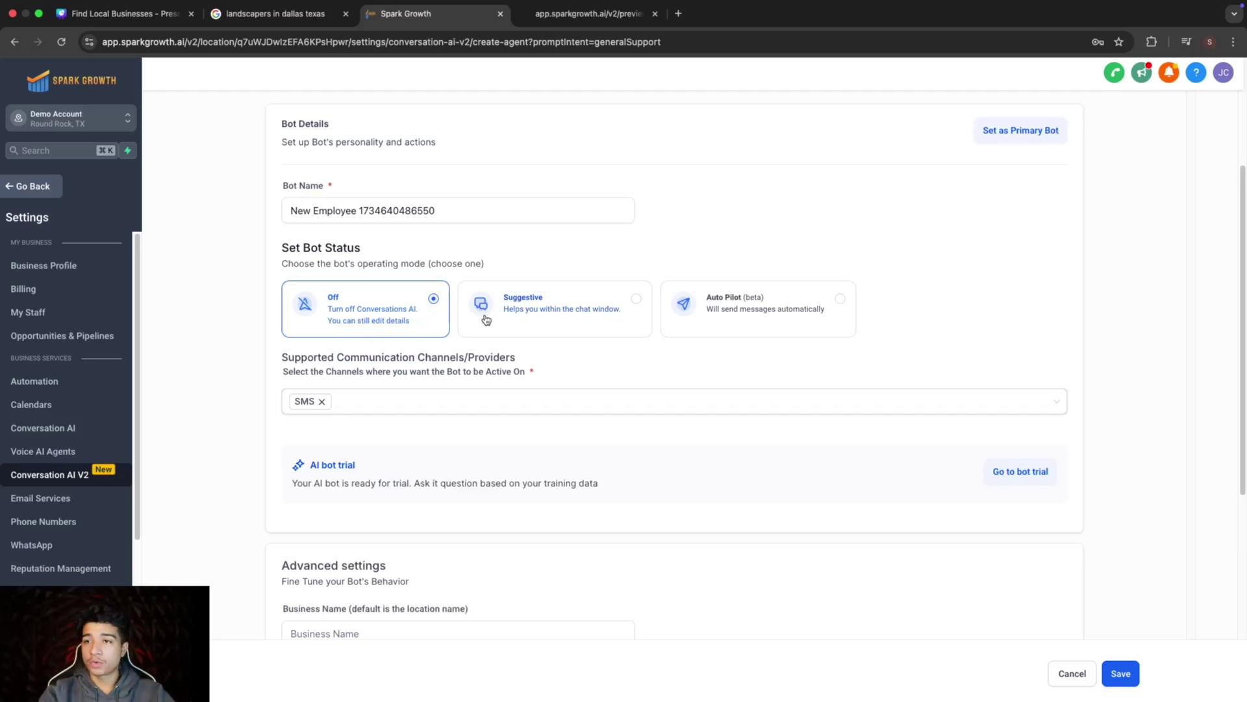
Make the bot Suggestive, swap its SMS channel for Chat Widget (SMS chat), and save.
{"action": "left_click", "coordinate": [574, 321]}
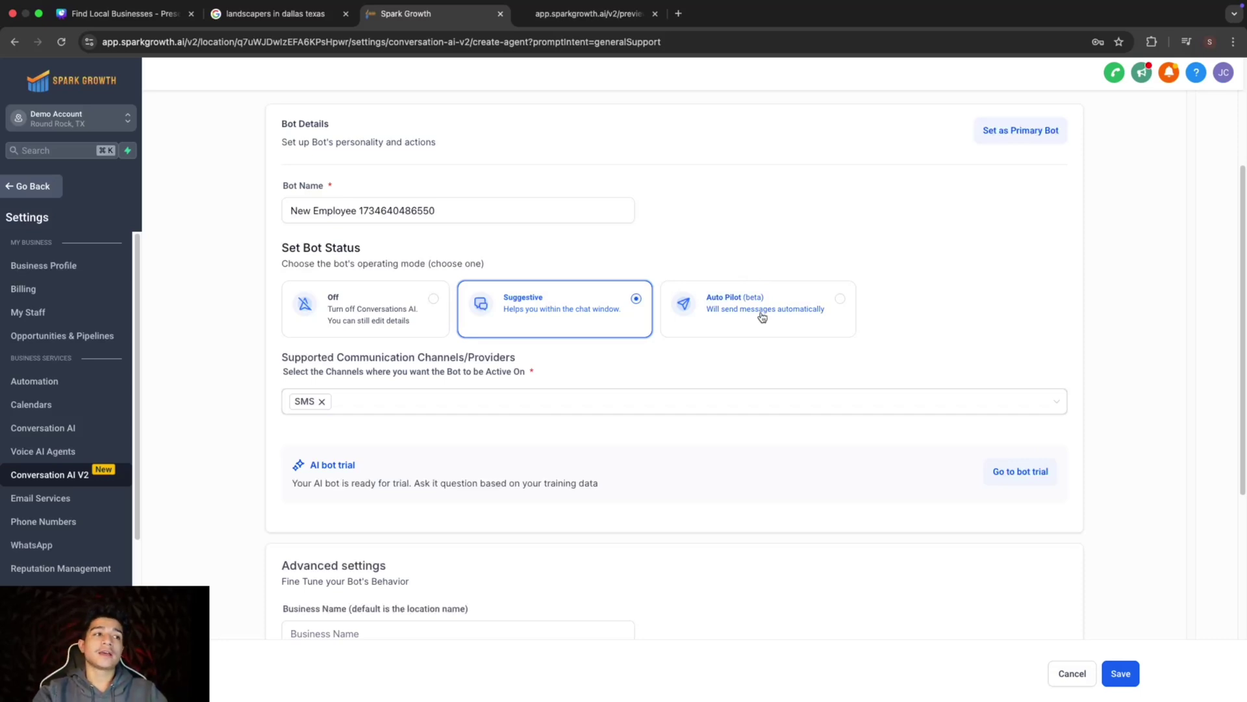
{"action": "left_click", "coordinate": [378, 402]}
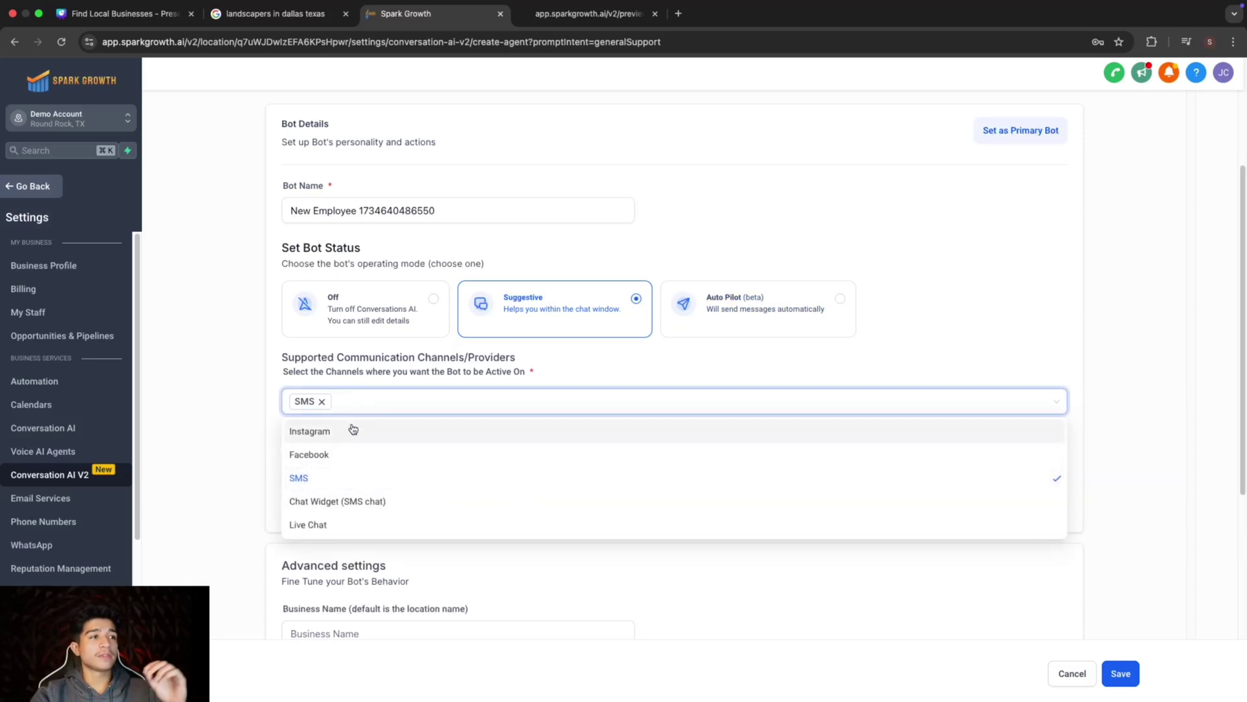
{"action": "left_click", "coordinate": [351, 502]}
{"action": "left_click", "coordinate": [253, 449]}
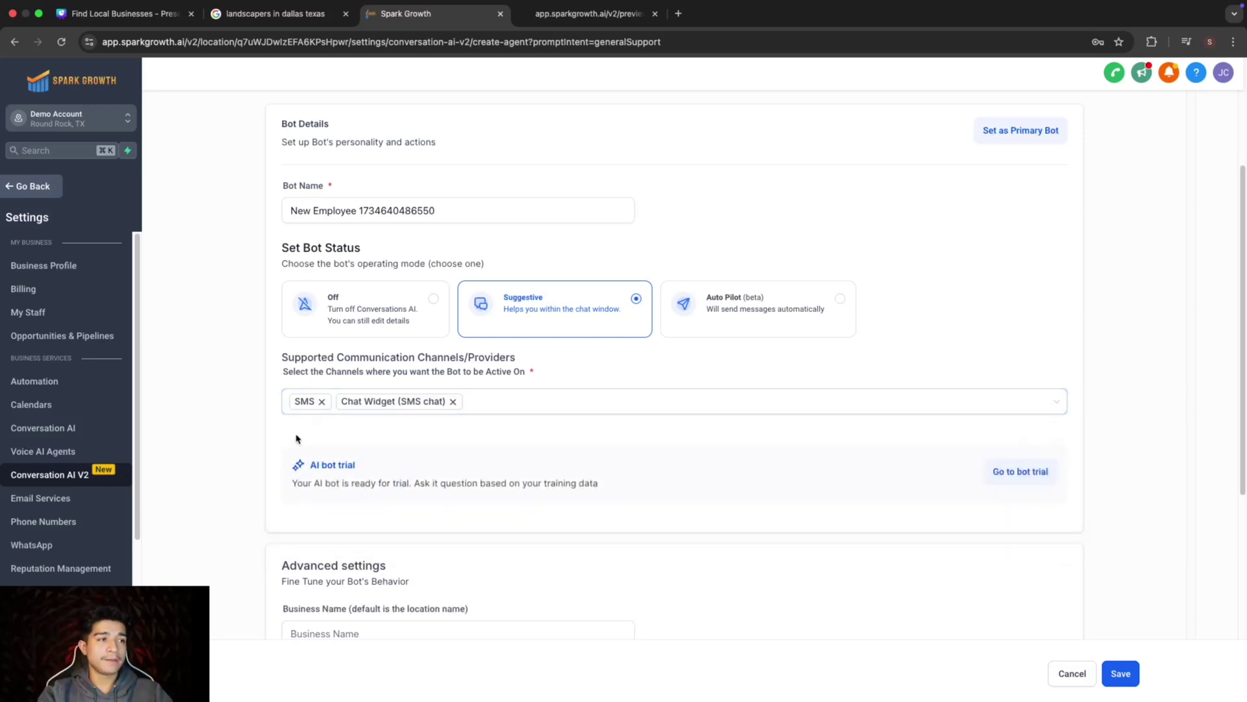
{"action": "left_click", "coordinate": [323, 400]}
{"action": "scroll", "coordinate": [644, 527], "scroll_direction": "down", "scroll_amount": 5}
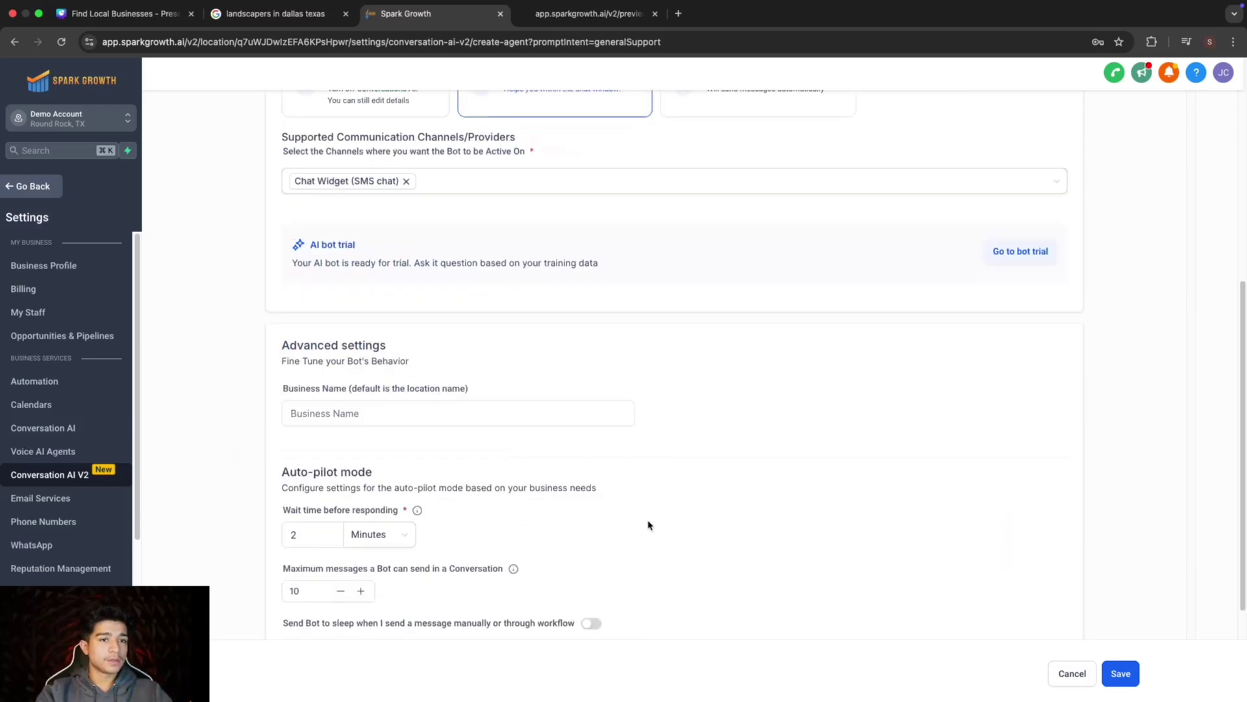
{"action": "left_click", "coordinate": [1118, 673]}
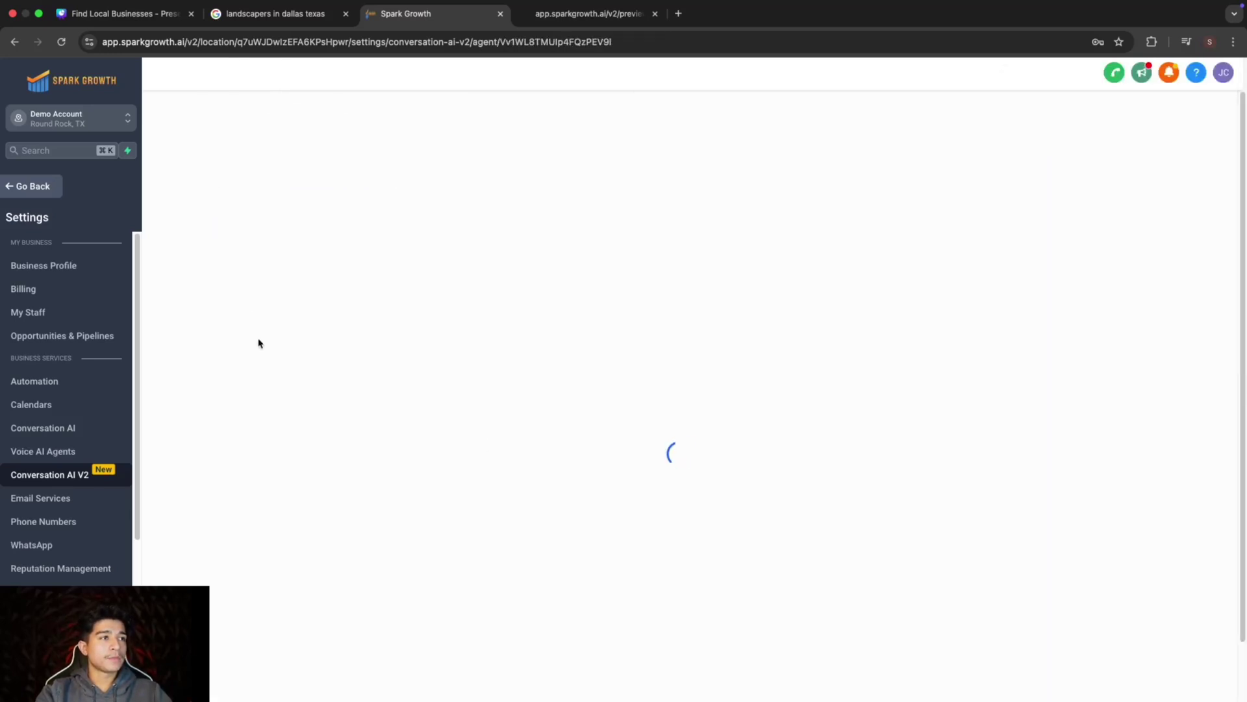
Paste the Lawn Care preview site's URL into the bot's web crawler domain field.
{"action": "left_click", "coordinate": [251, 221]}
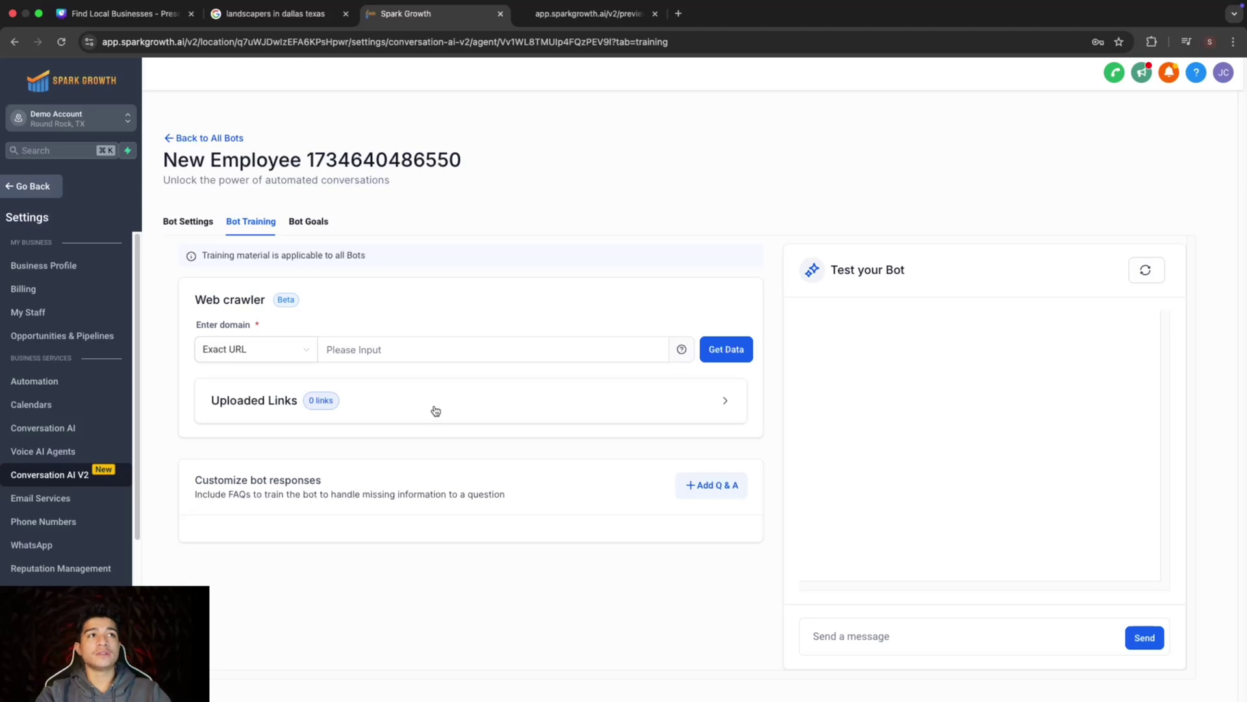
{"action": "left_click", "coordinate": [586, 14]}
{"action": "left_click", "coordinate": [220, 40]}
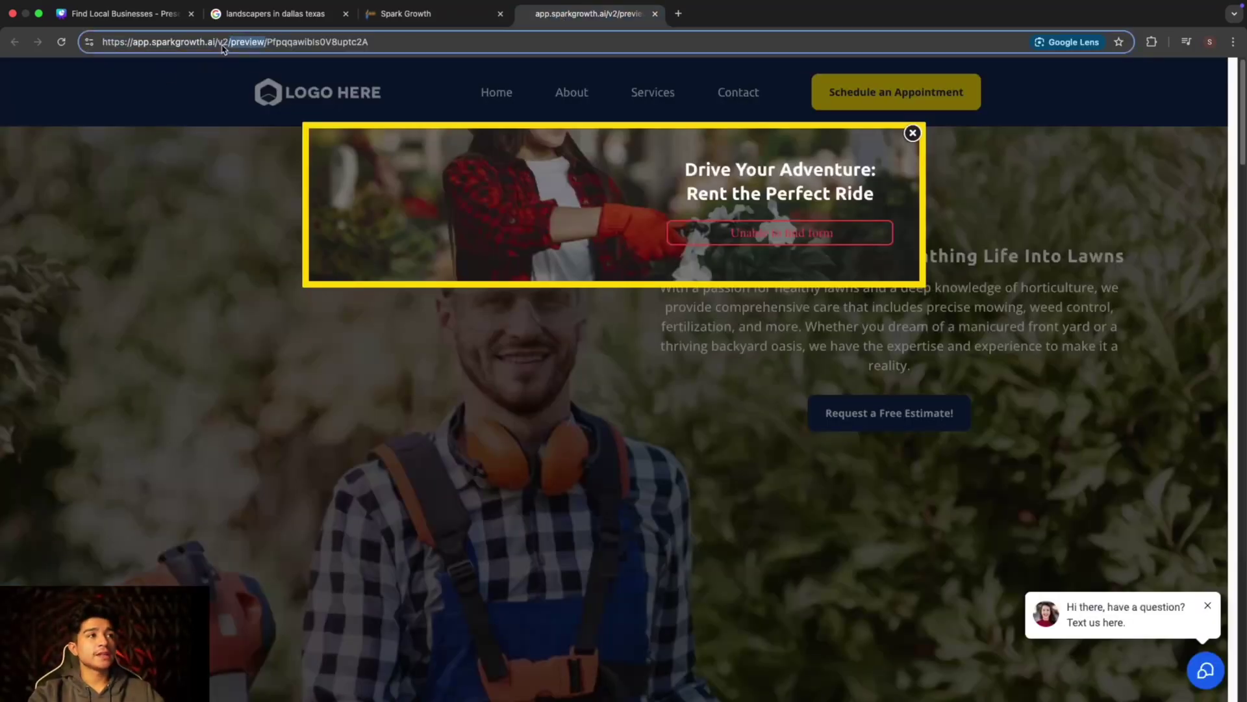
{"action": "key", "text": "super+c"}
{"action": "left_click", "coordinate": [406, 15]}
{"action": "left_click", "coordinate": [388, 349]}
{"action": "key", "text": "super+v"}
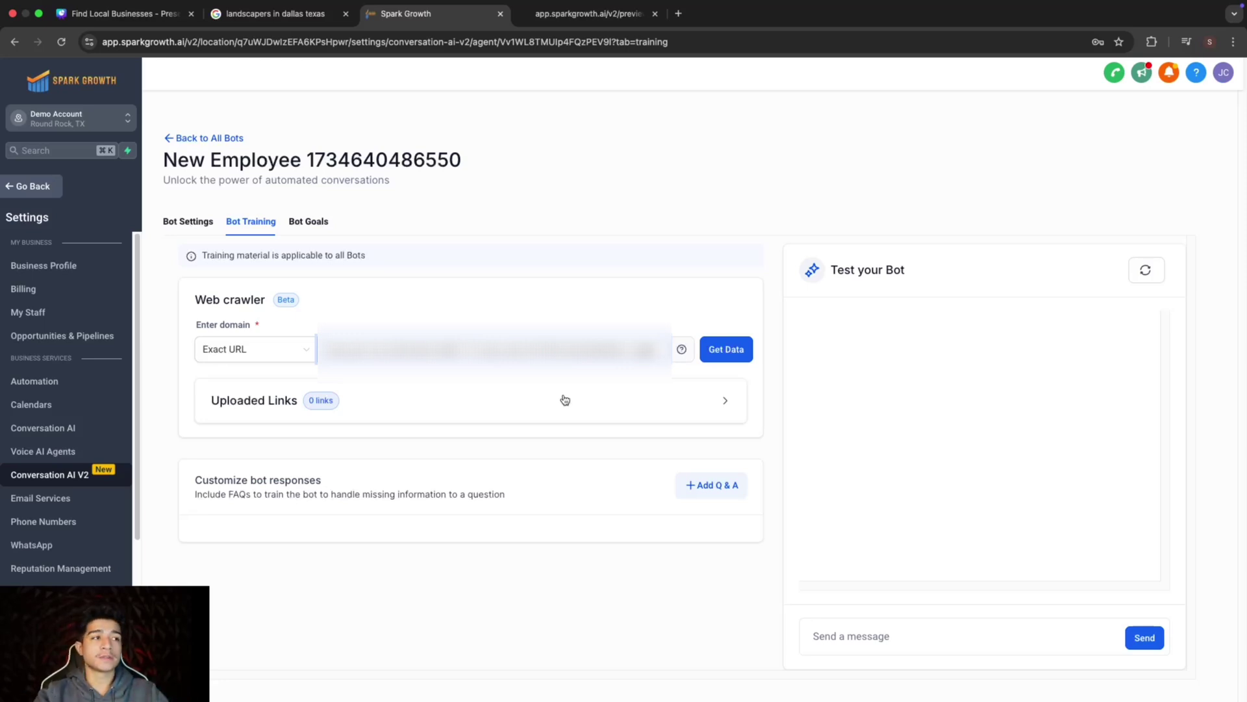
Add a new Q&A entry and move between its question and answer fields.
{"action": "left_click", "coordinate": [709, 486]}
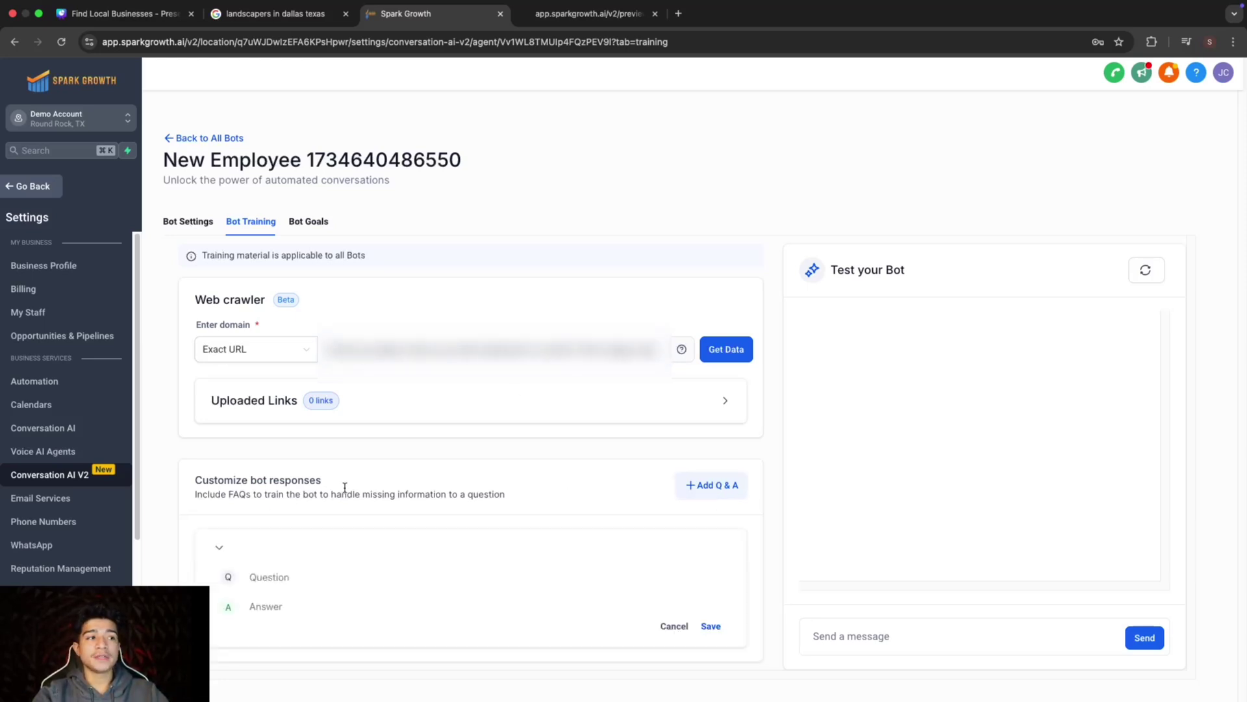
{"action": "left_click", "coordinate": [310, 605]}
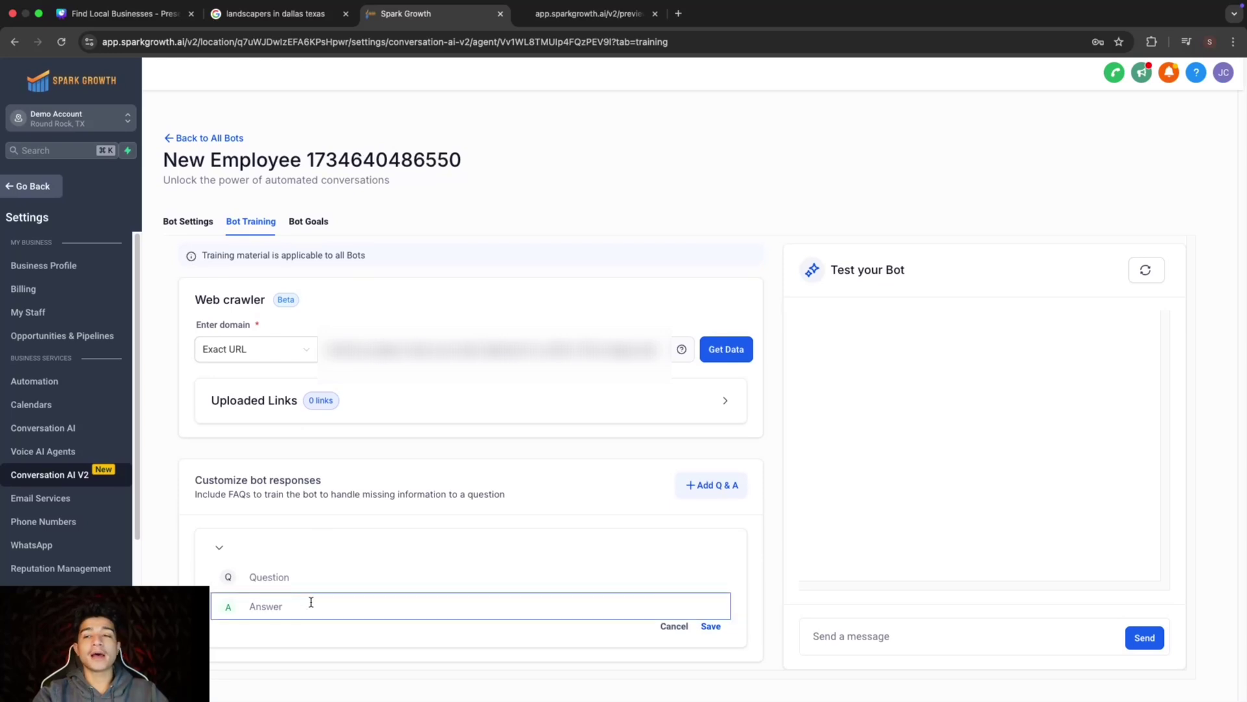
{"action": "left_click", "coordinate": [279, 576]}
{"action": "left_click", "coordinate": [280, 607]}
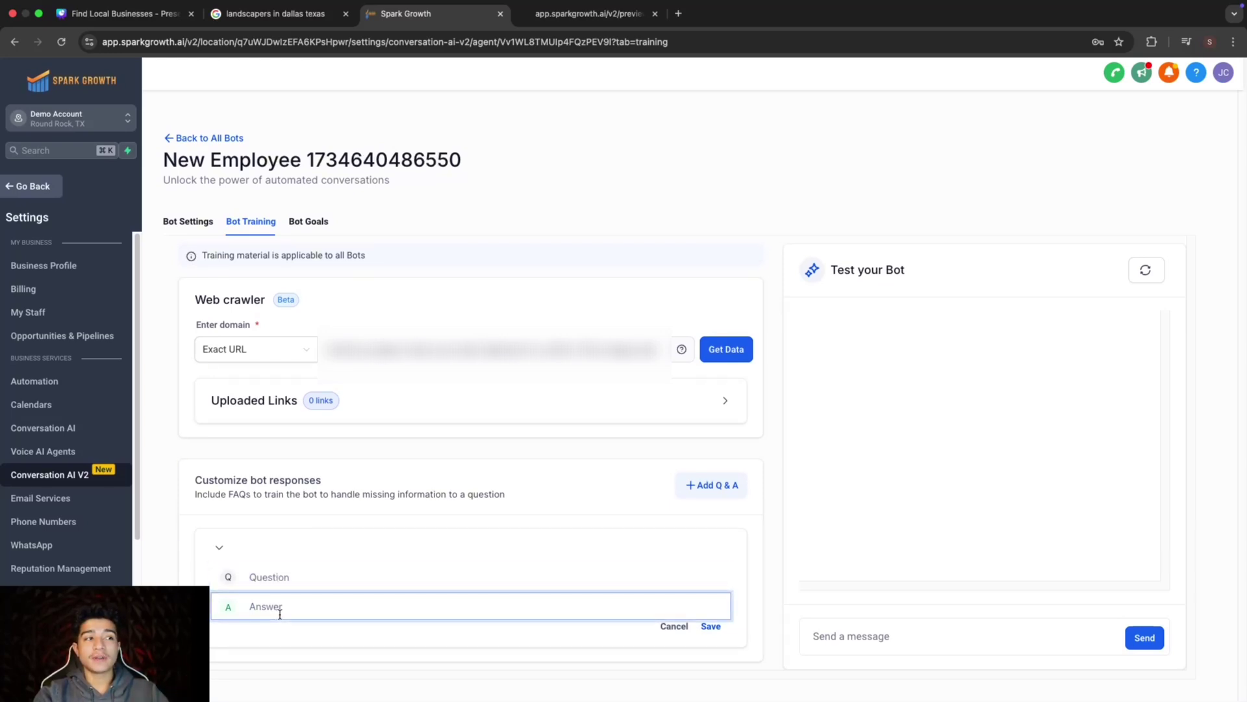
{"action": "left_click", "coordinate": [269, 576]}
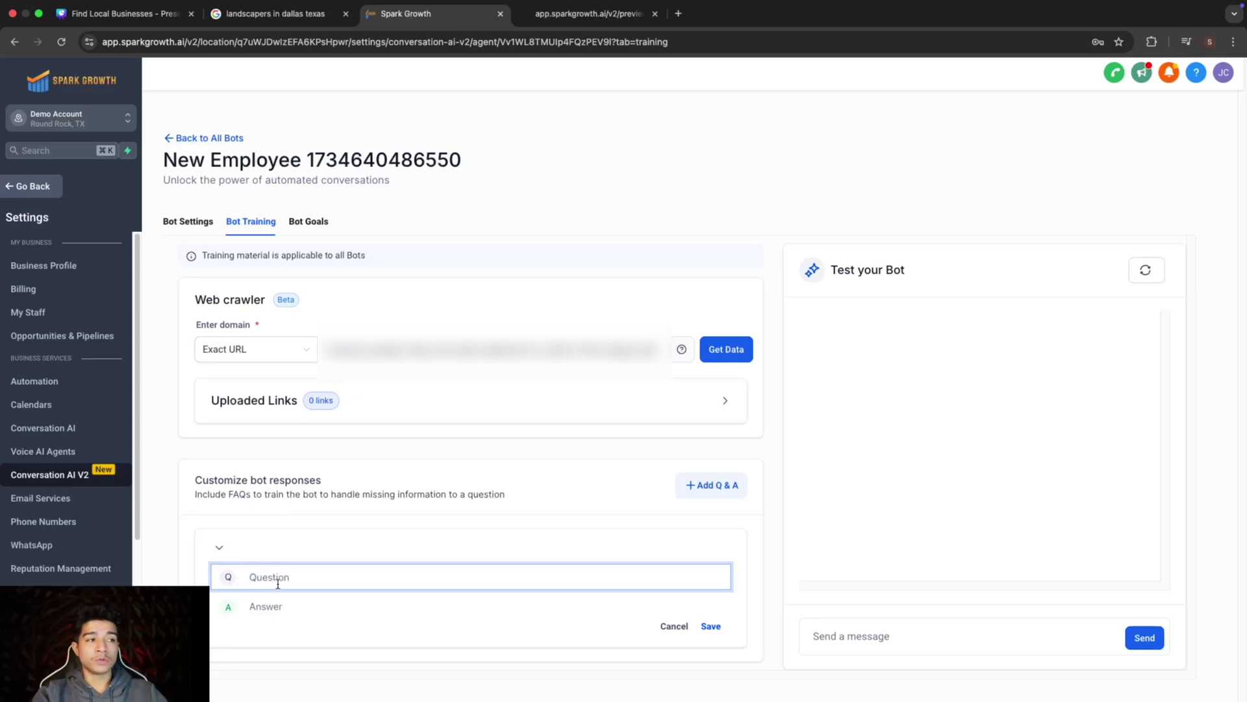
{"action": "left_click", "coordinate": [273, 606]}
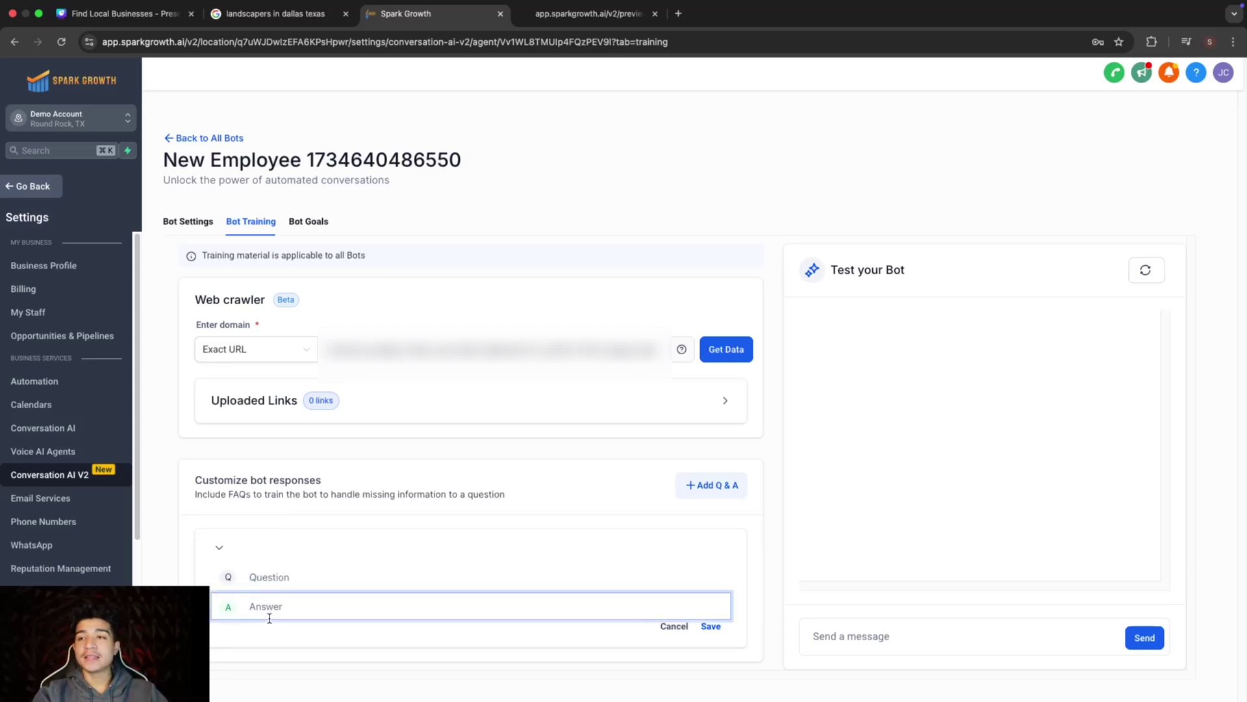
{"action": "left_click", "coordinate": [286, 576]}
{"action": "key", "text": "Tab"}
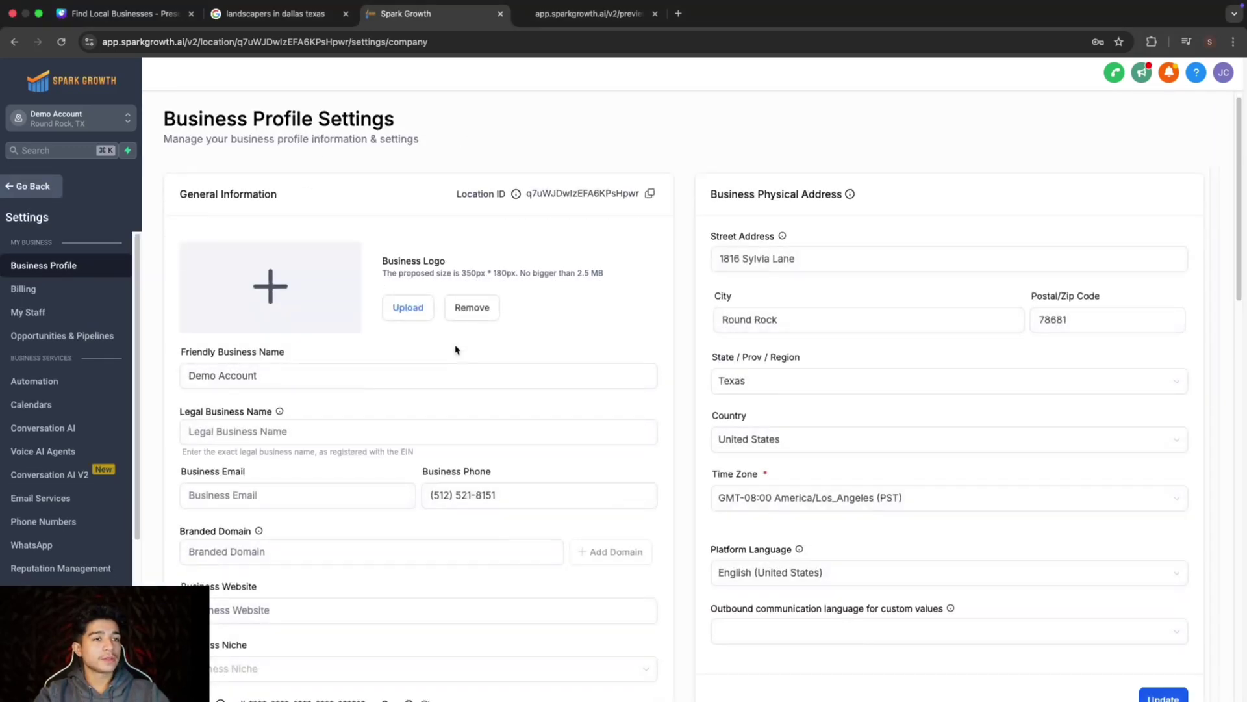
{"action": "scroll", "coordinate": [458, 352], "scroll_direction": "down", "scroll_amount": 5}
{"action": "scroll", "coordinate": [458, 350], "scroll_direction": "down", "scroll_amount": 5}
{"action": "scroll", "coordinate": [459, 352], "scroll_direction": "down", "scroll_amount": 3}
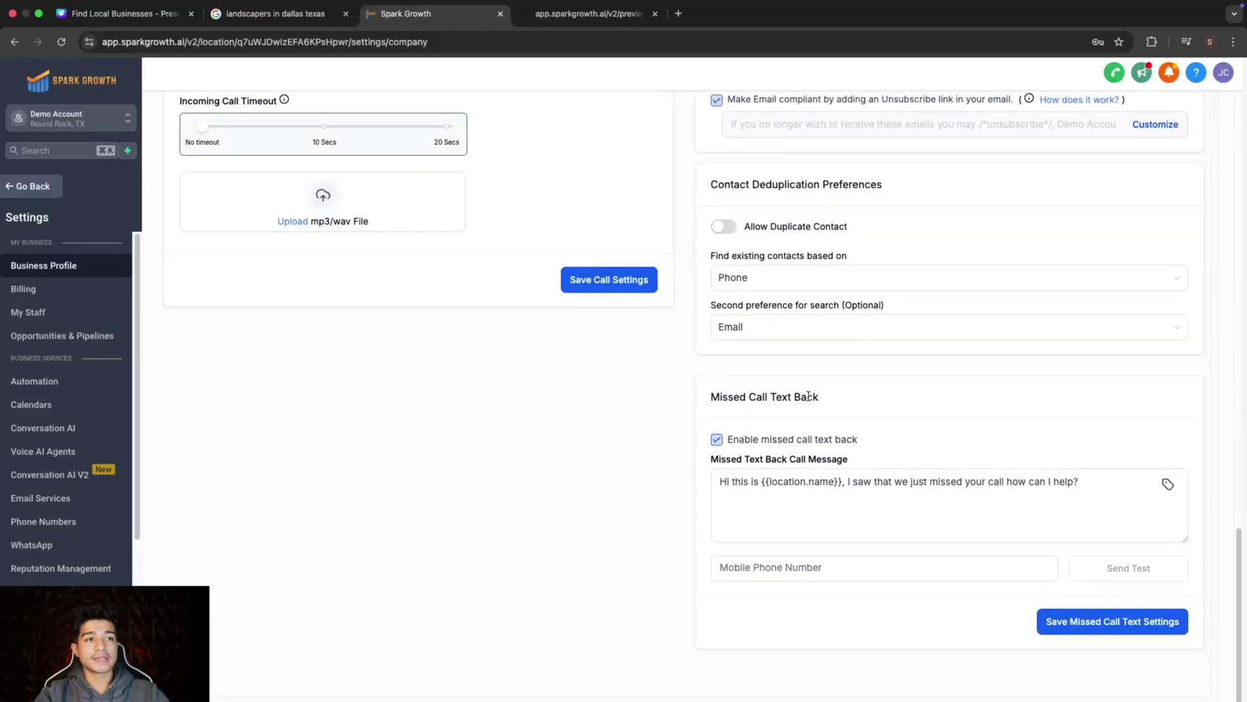
Re-check Enable missed call text back, keeping the default message, and select the test phone field.
{"action": "left_click", "coordinate": [717, 438]}
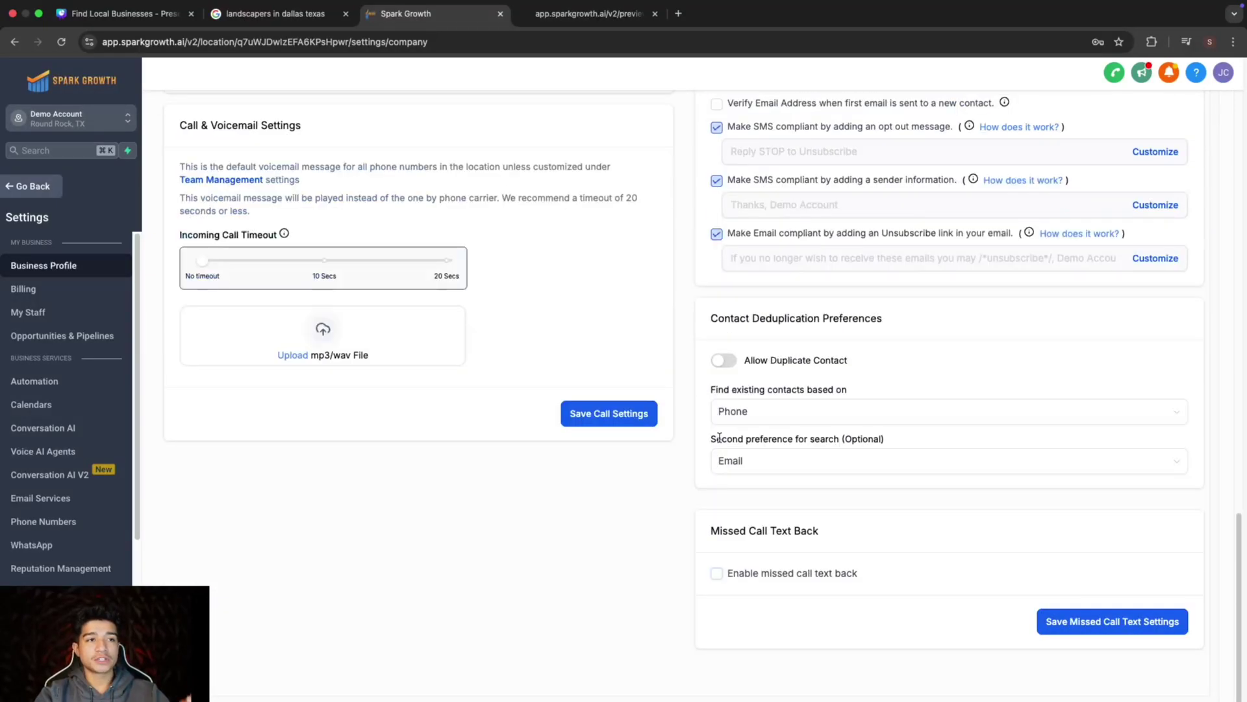
{"action": "left_click", "coordinate": [716, 574]}
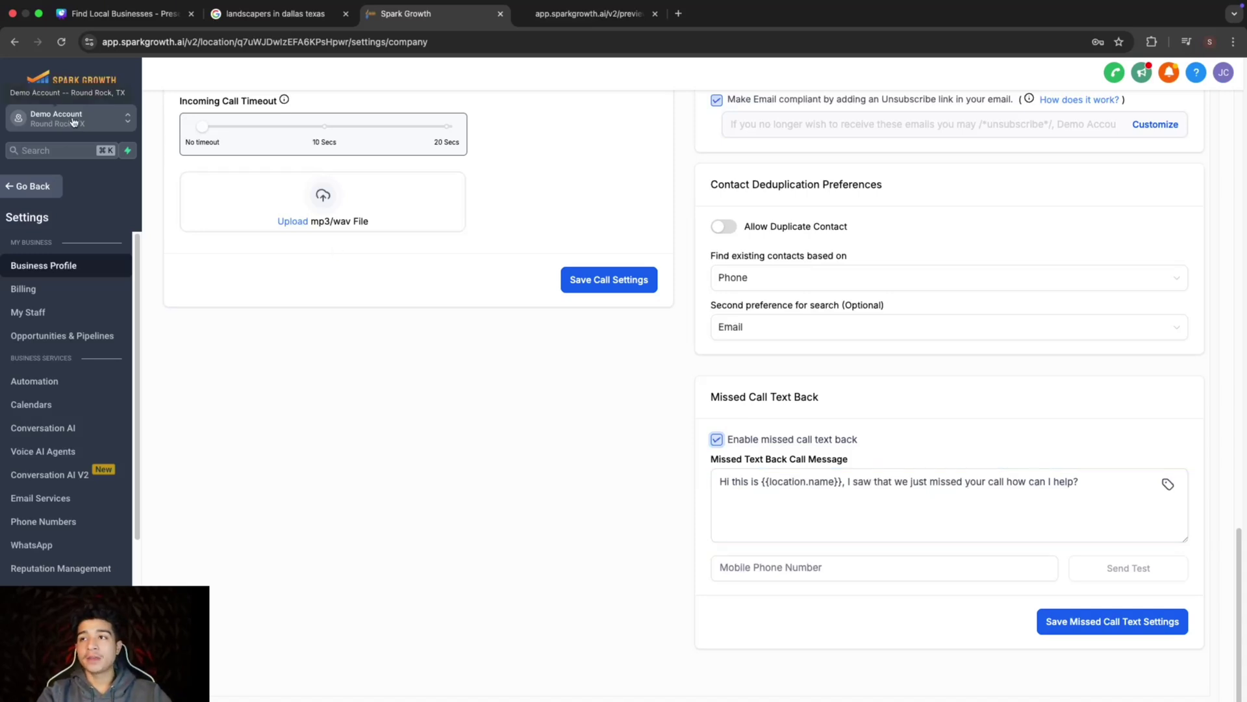
{"action": "left_click", "coordinate": [853, 495]}
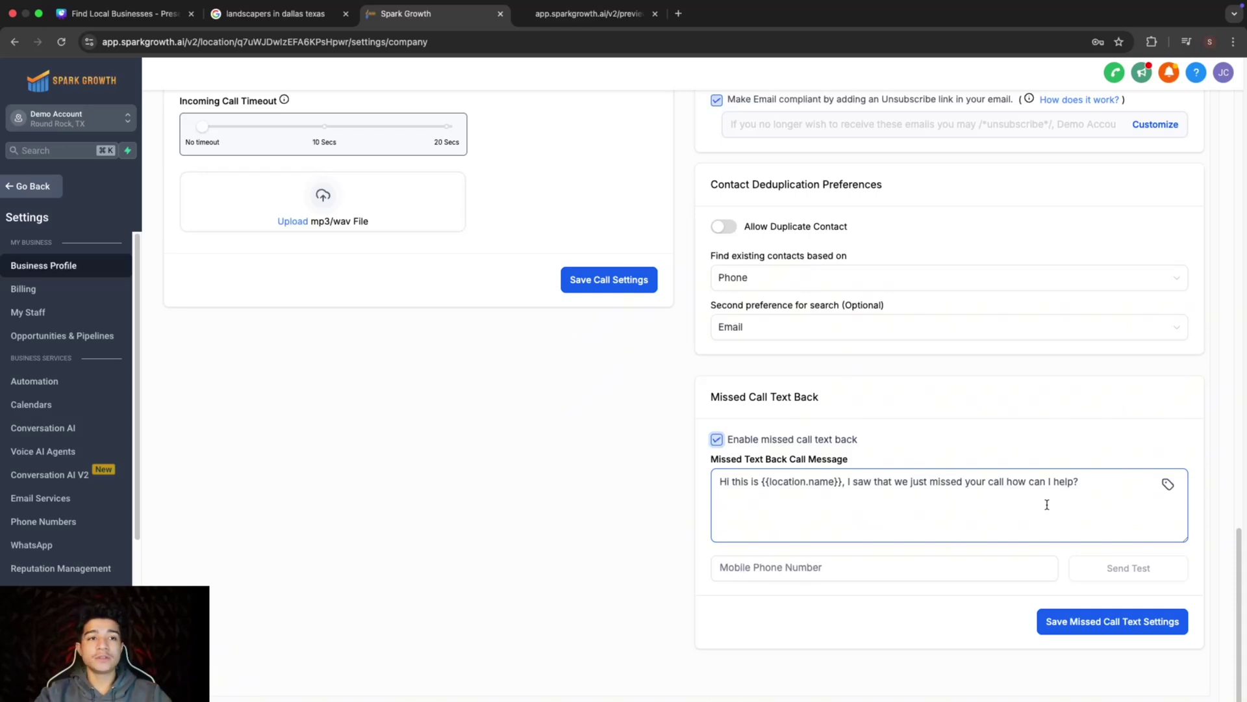
{"action": "left_click", "coordinate": [972, 568]}
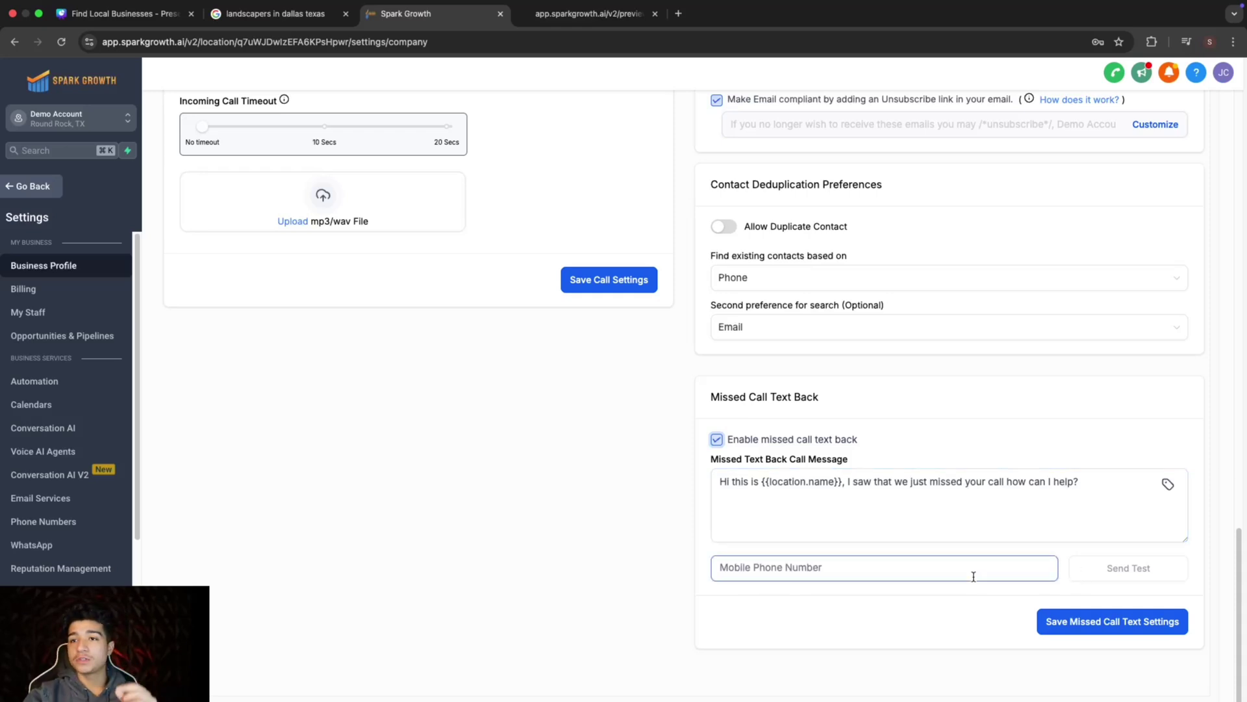